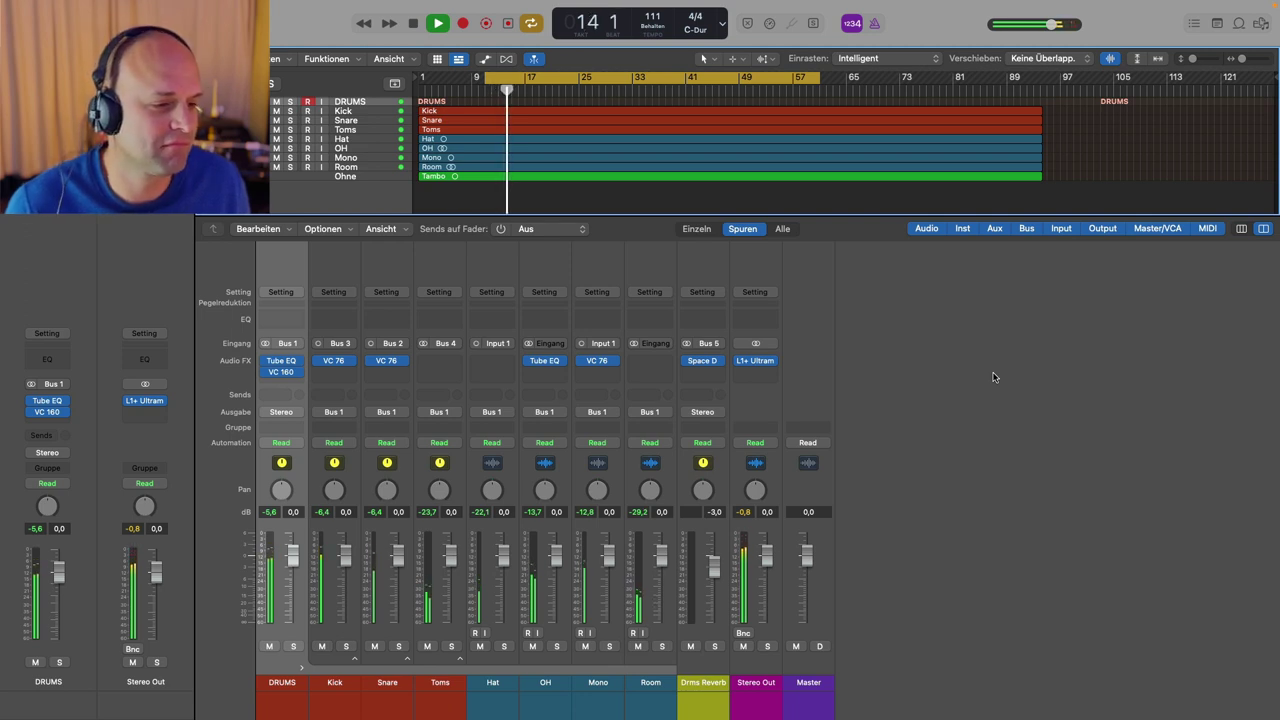
# Step: Load the medium-space plate preset 1.8s Drum Plate into Space Designer on the Drms Reverb channel and set Wet to 0 dB
pyautogui.press('space')
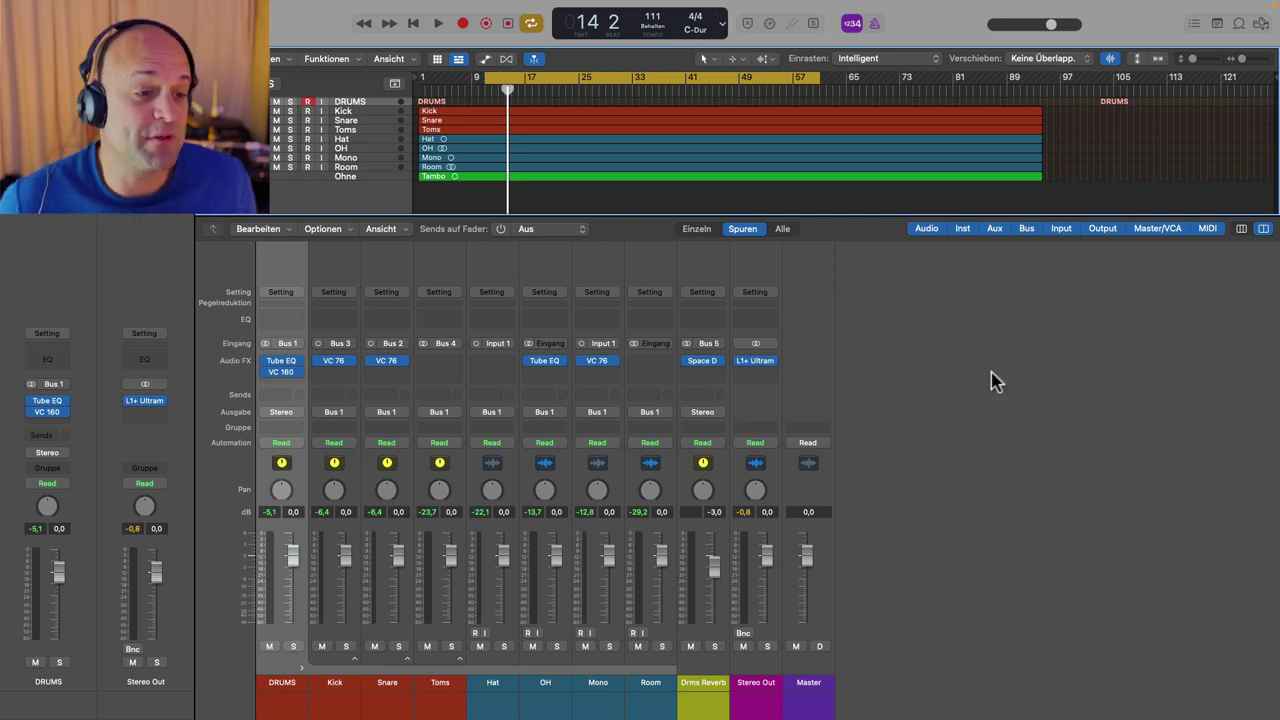
pyautogui.click(707, 361)
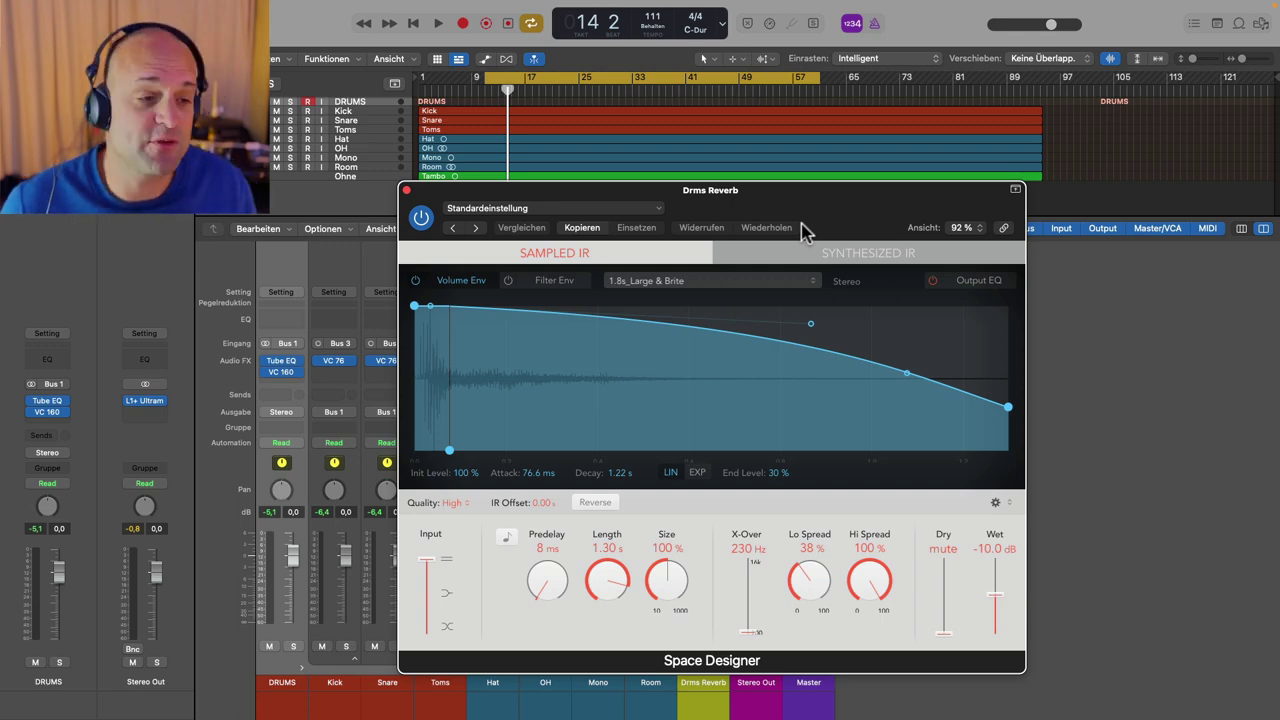
pyautogui.click(612, 212)
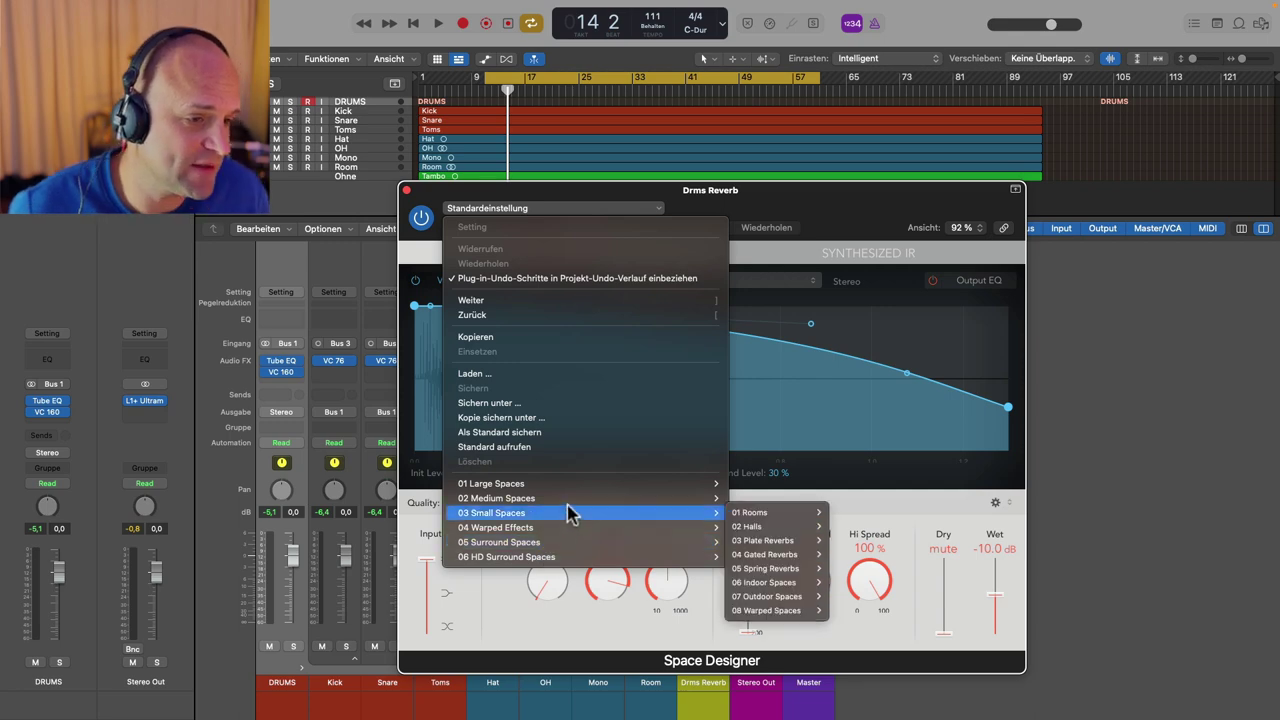
pyautogui.moveTo(570, 500)
pyautogui.moveTo(785, 540)
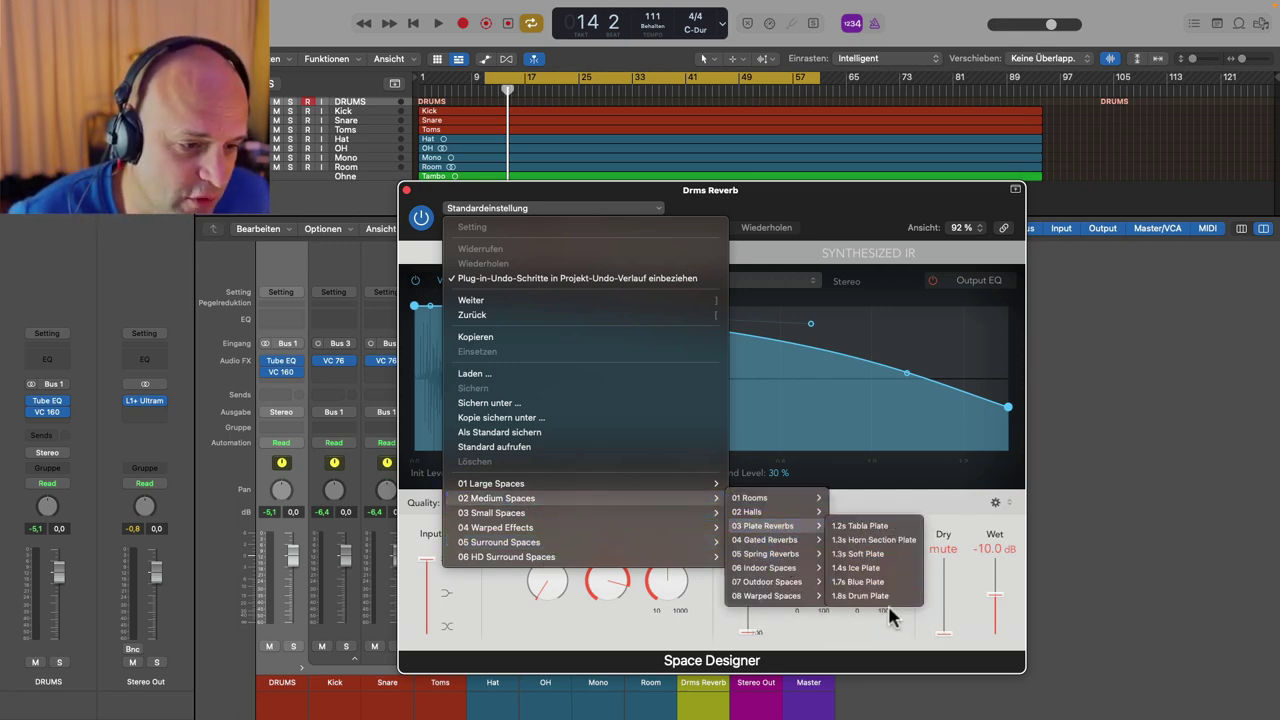
pyautogui.click(866, 596)
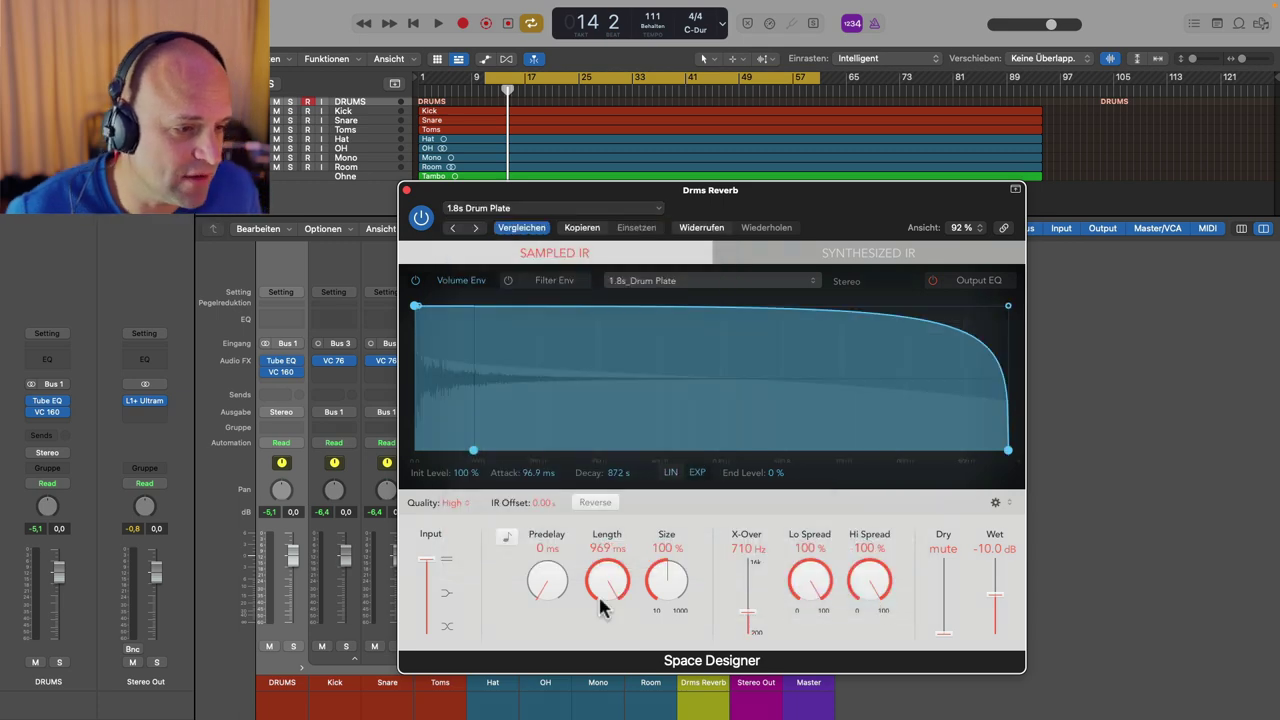
pyautogui.moveTo(994, 600); pyautogui.dragTo(985, 545)
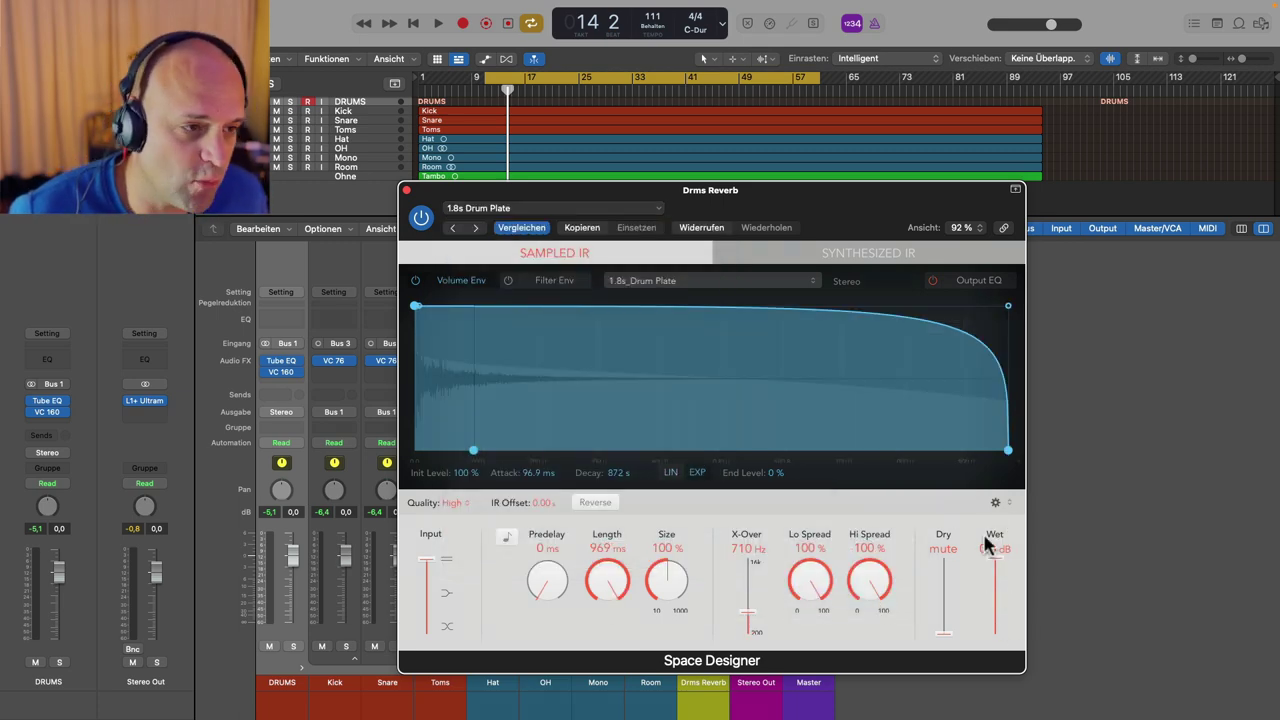
pyautogui.click(407, 190)
# Step: Try adding a send to Bus 5 (Drms Reverb) on the DRUMS channel and undo it
pyautogui.click(405, 705)
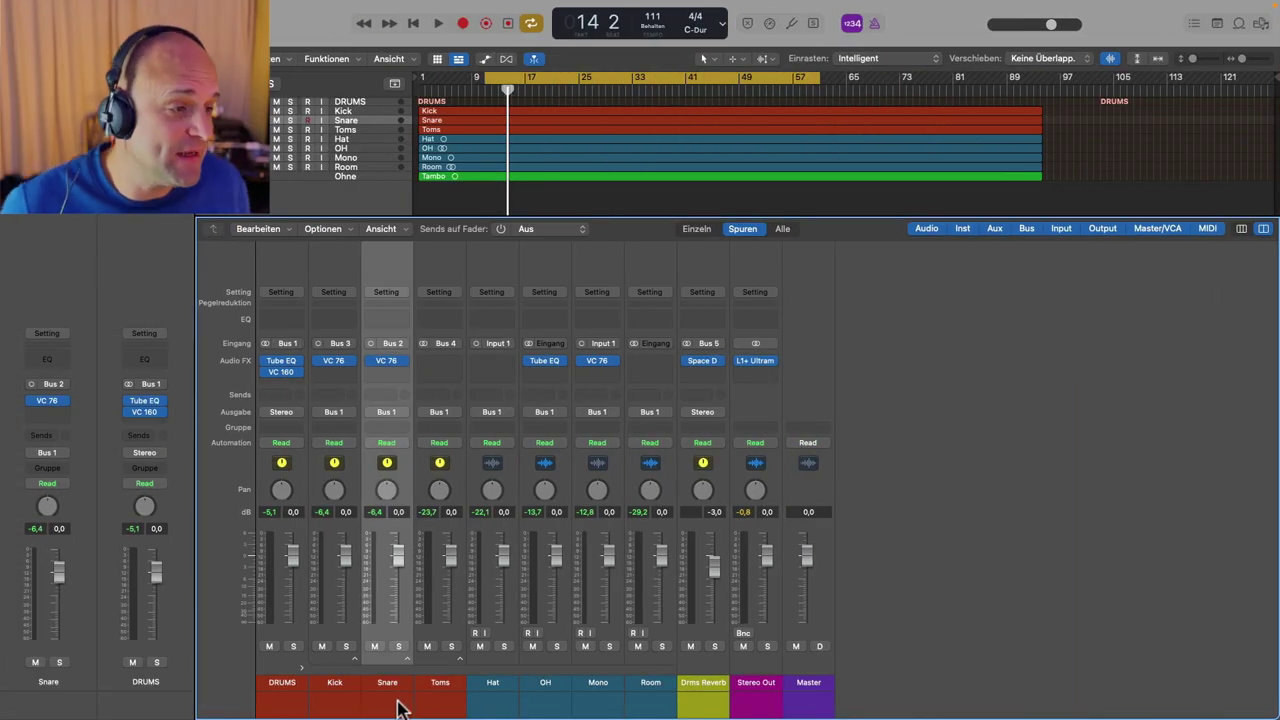
pyautogui.click(280, 685)
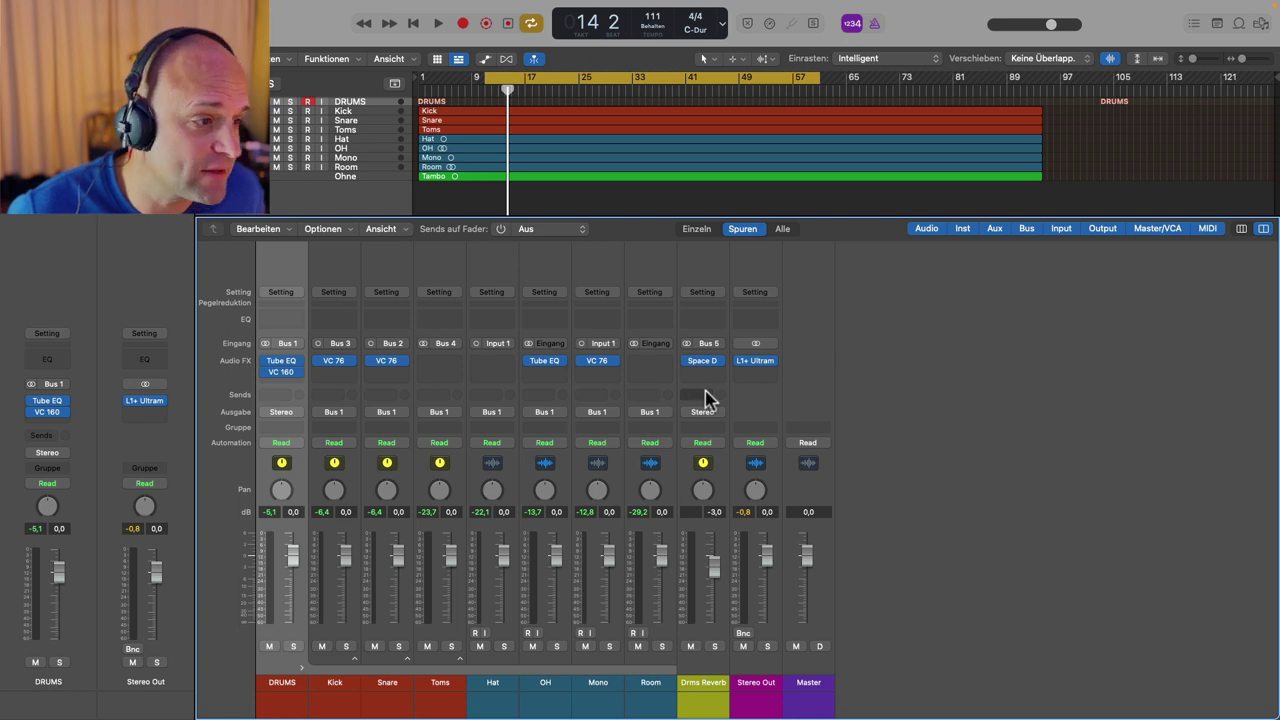
pyautogui.click(287, 396)
pyautogui.moveTo(278, 415)
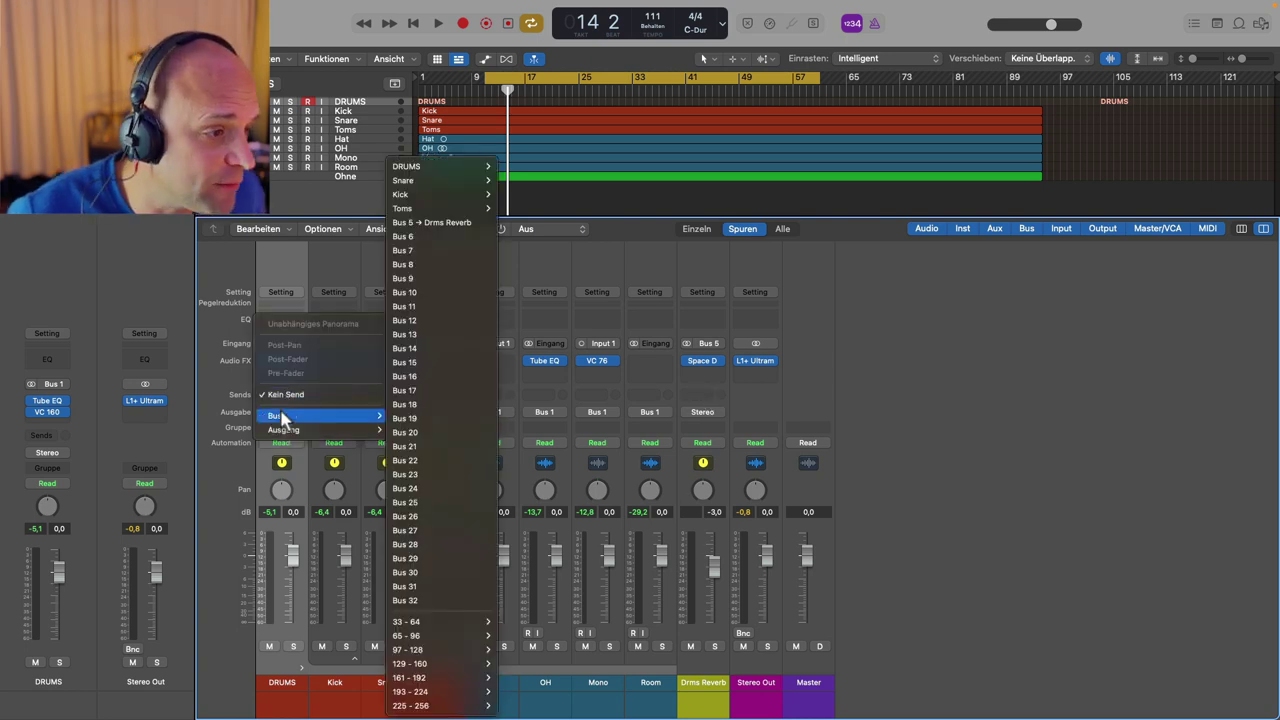
pyautogui.click(430, 222)
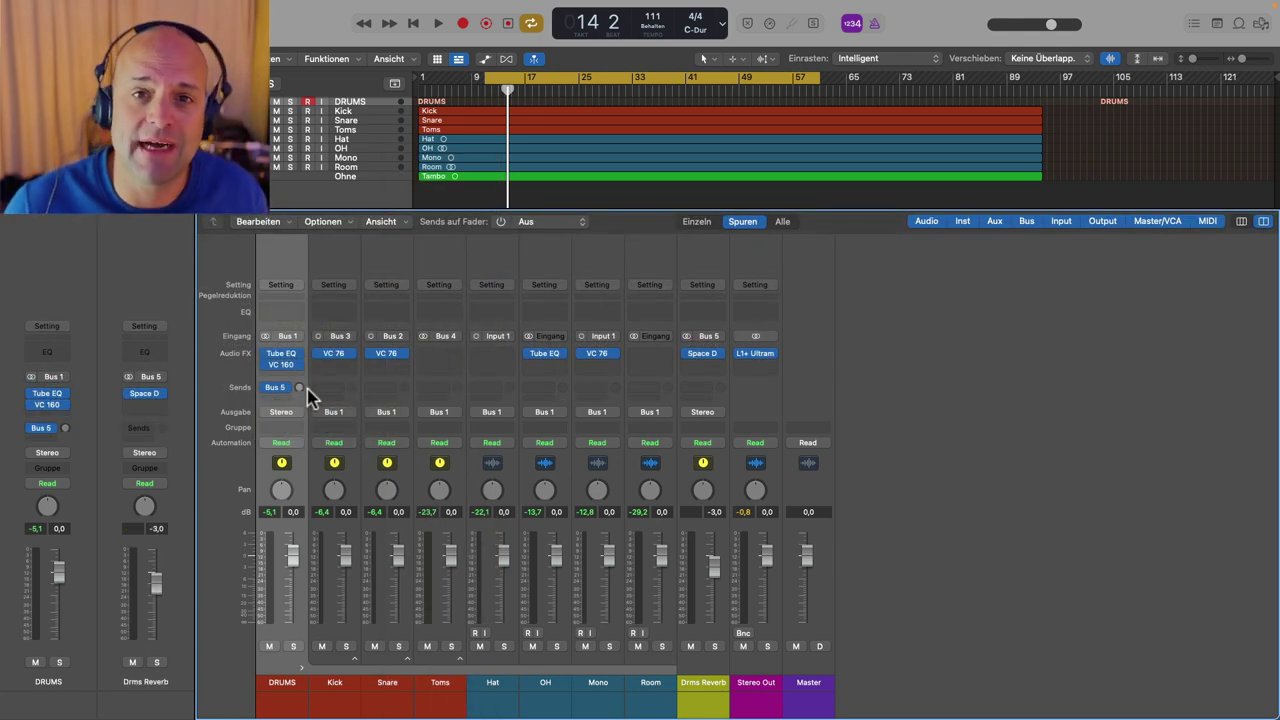
pyautogui.press('super+z')
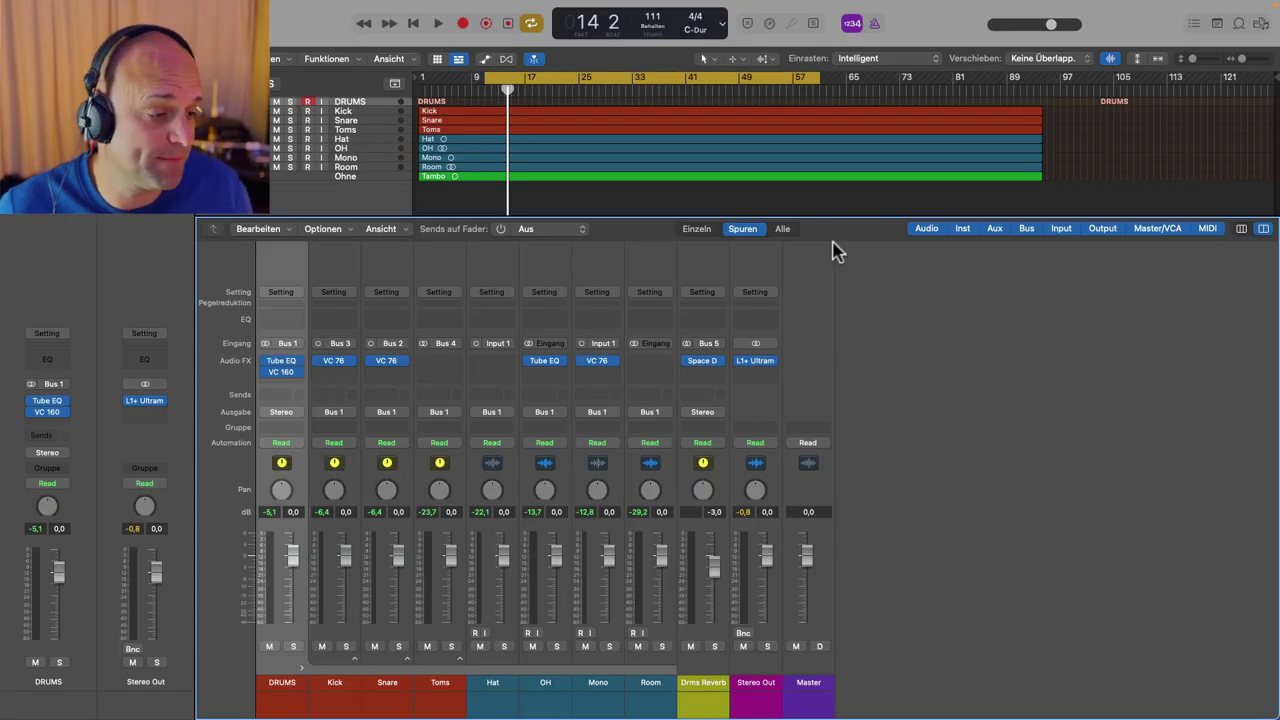
# Step: Add a send to Bus 5 (Drms Reverb) on all channels from Kick to Room at once
pyautogui.moveTo(334, 686); pyautogui.dragTo(651, 690)
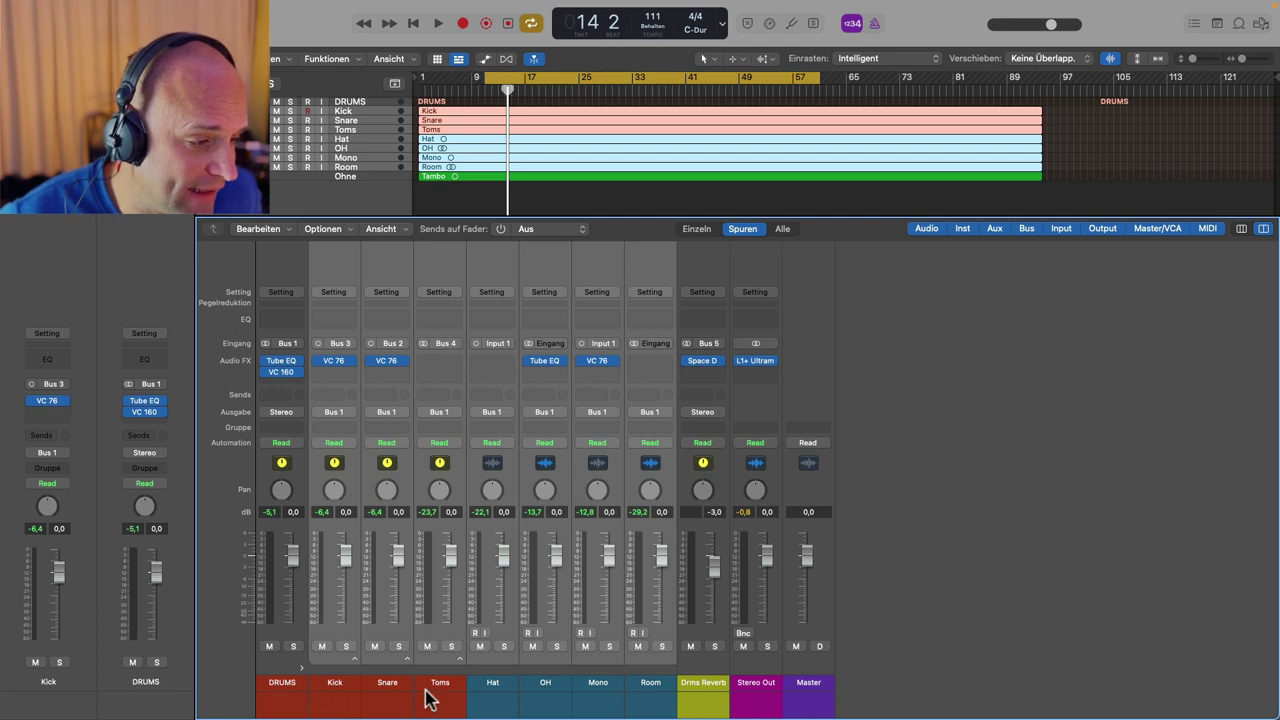
pyautogui.click(334, 395)
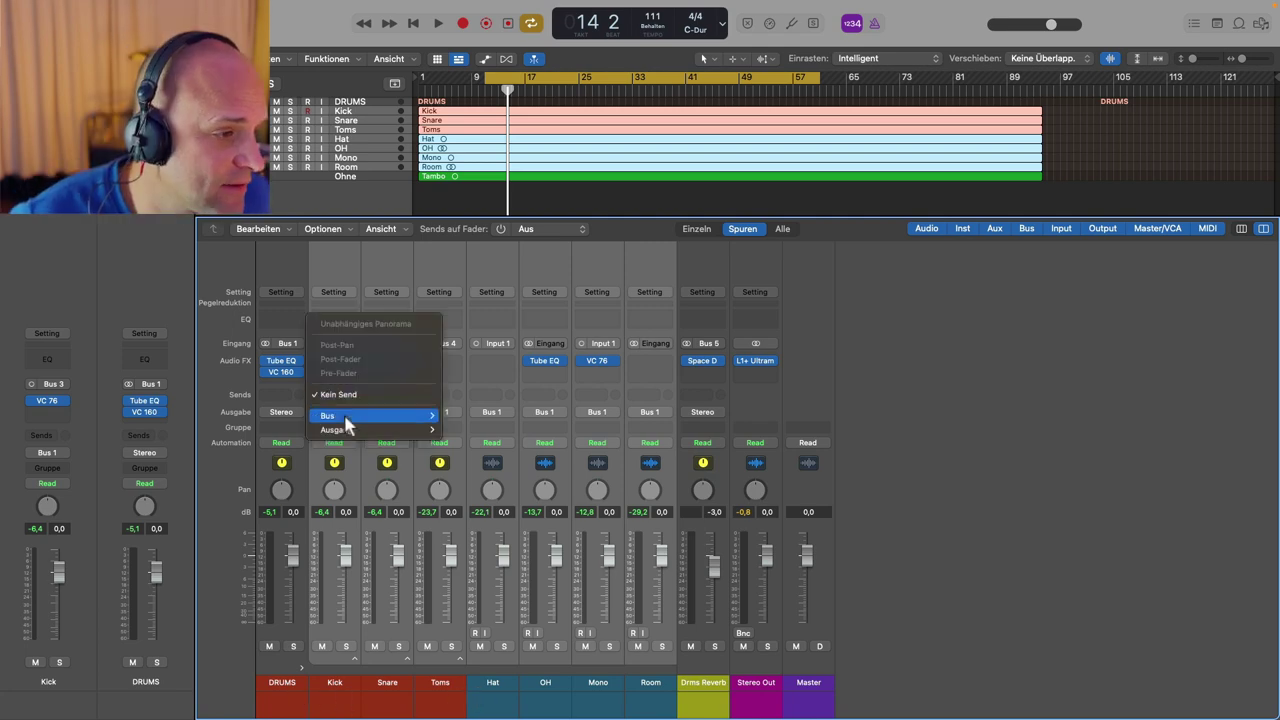
pyautogui.moveTo(353, 414)
pyautogui.click(483, 223)
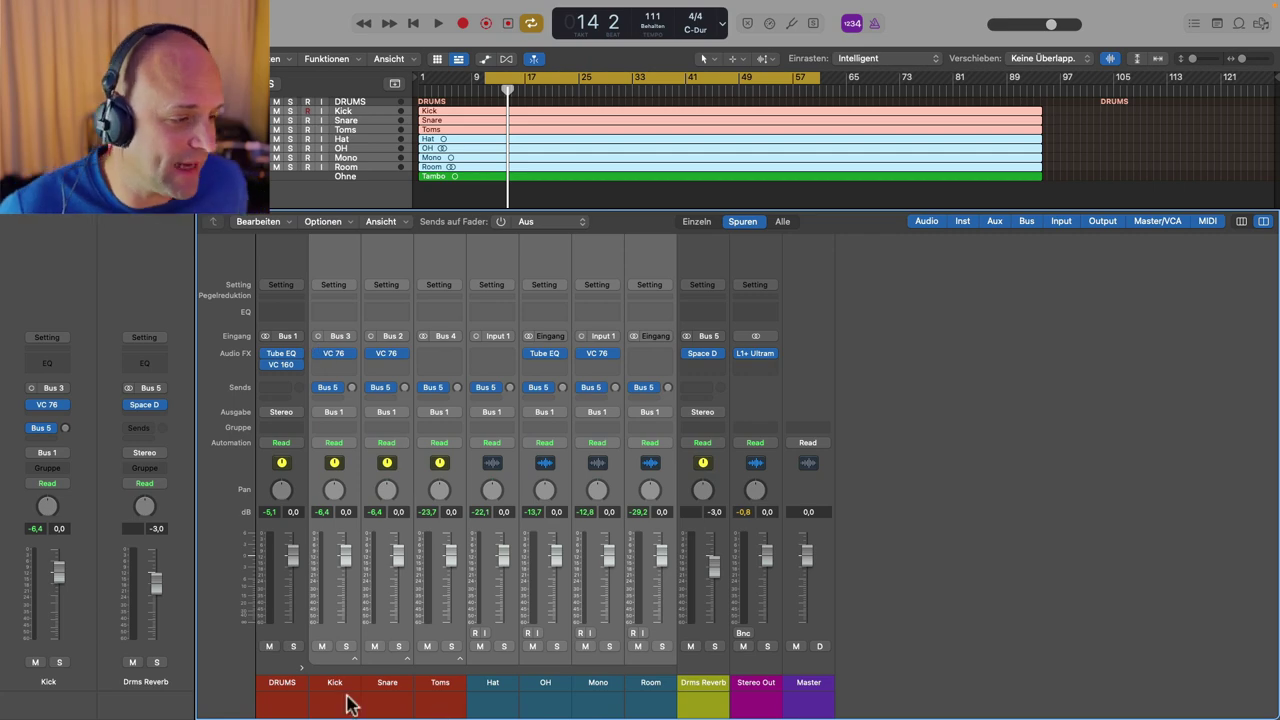
# Step: Select the Kick channel alone and enable Sends on Fader for Drms Reverb
pyautogui.click(491, 688)
pyautogui.click(552, 690)
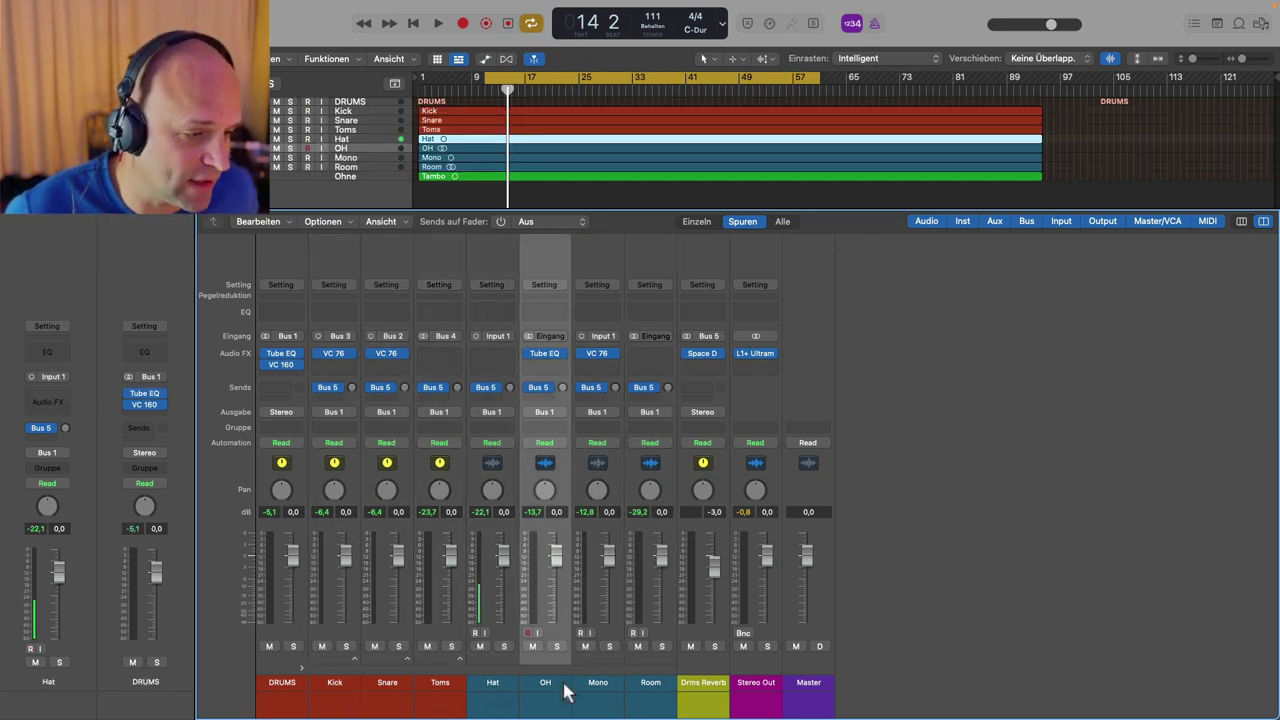
pyautogui.click(338, 688)
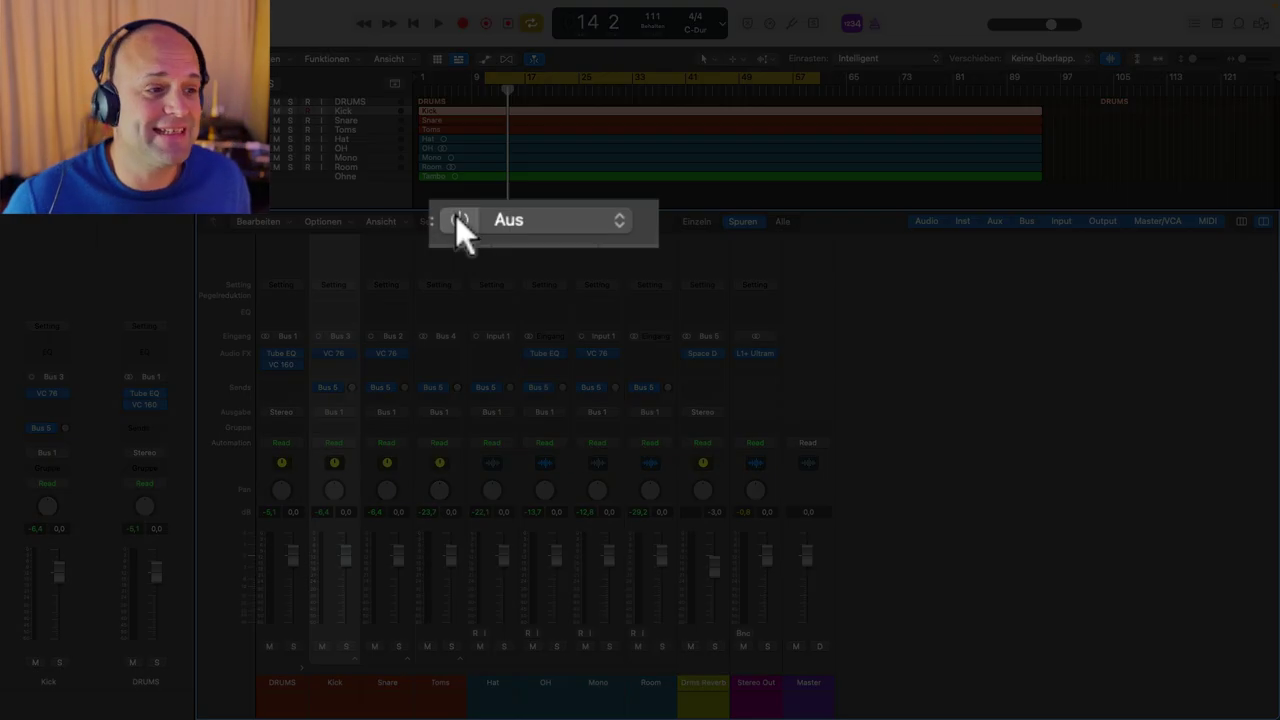
pyautogui.click(457, 219)
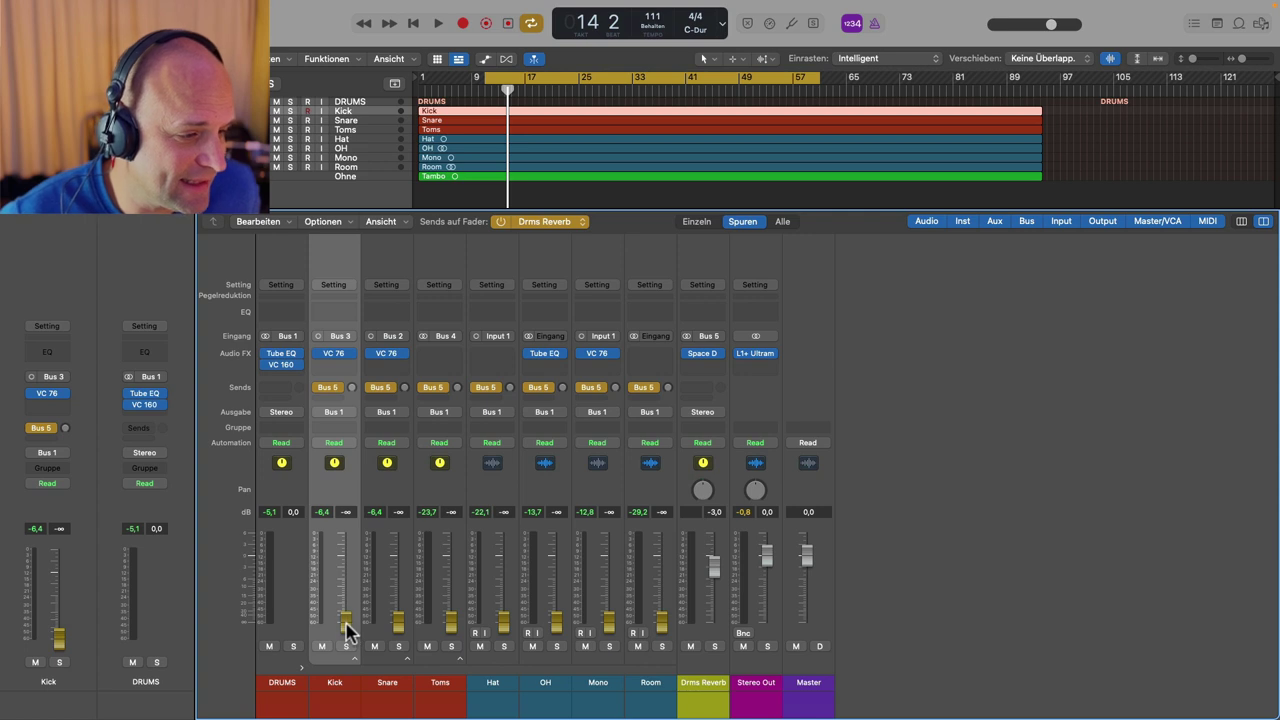
# Step: Try out Kick's Bus 5 send level with the fader and the send knob, toggling Sends on Fader off and back on
pyautogui.moveTo(345, 630)
pyautogui.mouseDown()
pyautogui.moveTo(345, 560)
pyautogui.moveTo(348, 655)
pyautogui.mouseUp()
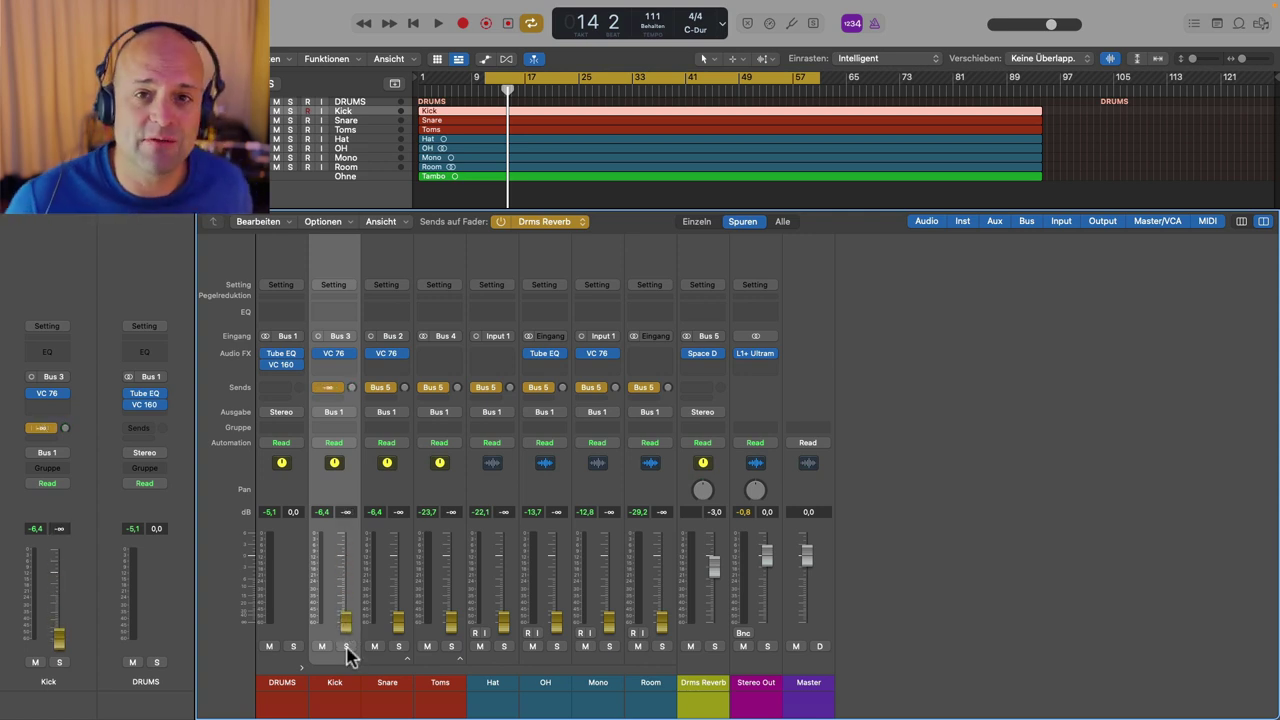
pyautogui.click(503, 222)
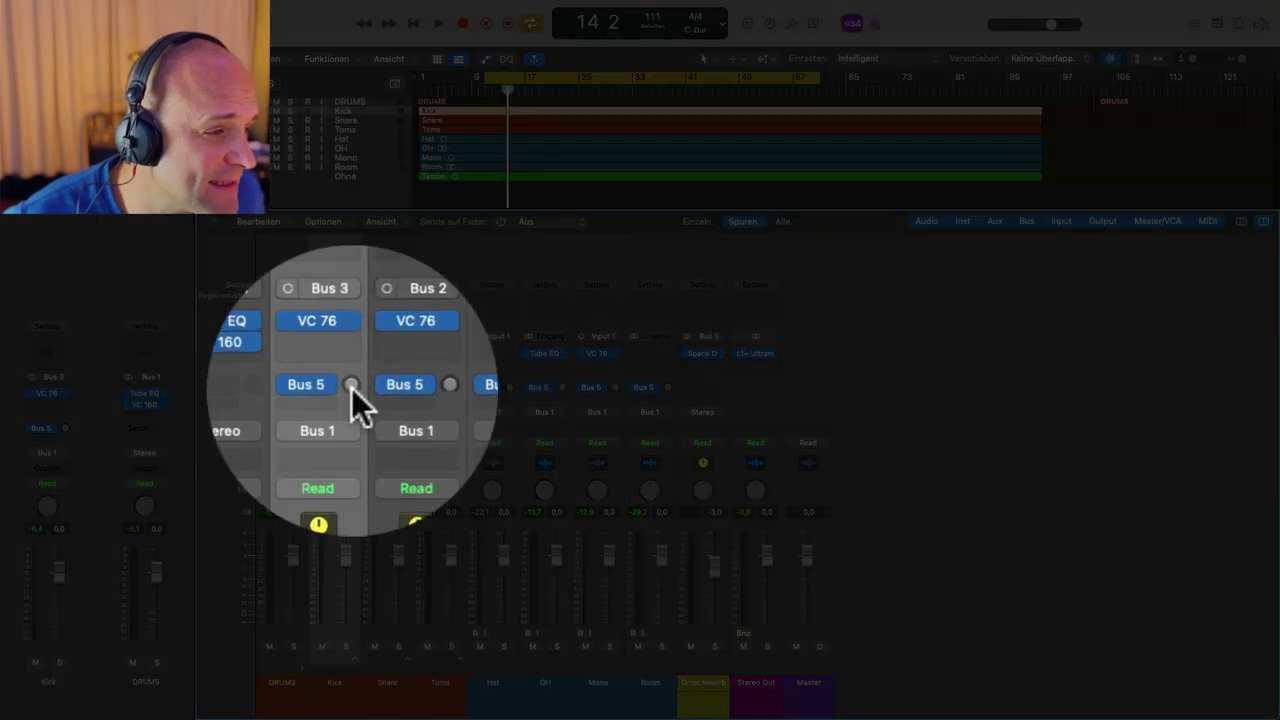
pyautogui.moveTo(352, 388); pyautogui.dragTo(352, 420)
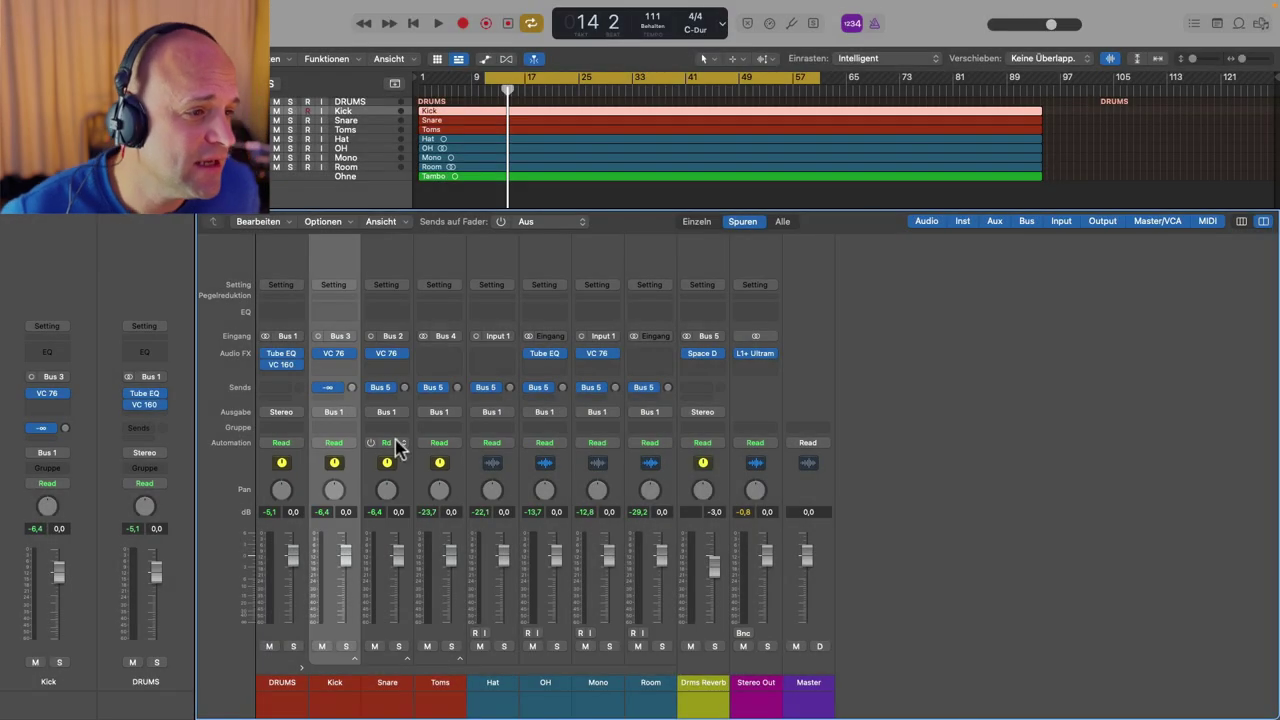
pyautogui.click(501, 221)
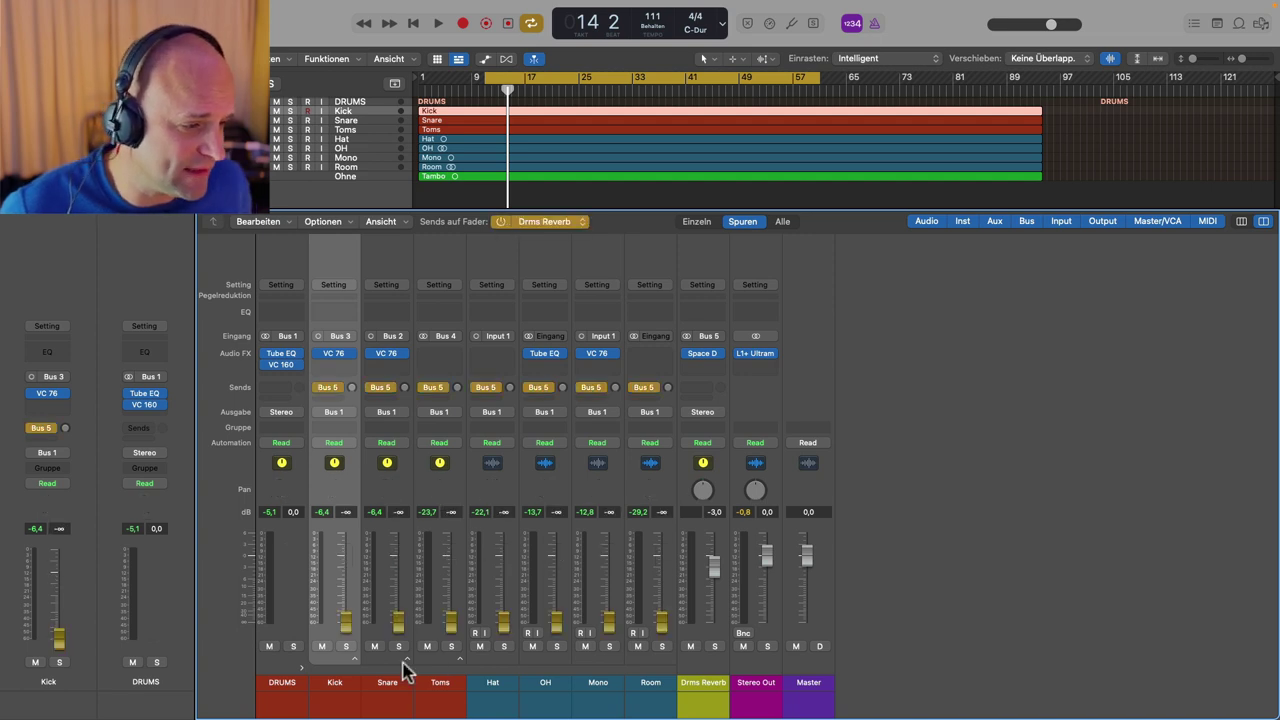
pyautogui.moveTo(345, 622); pyautogui.dragTo(400, 663)
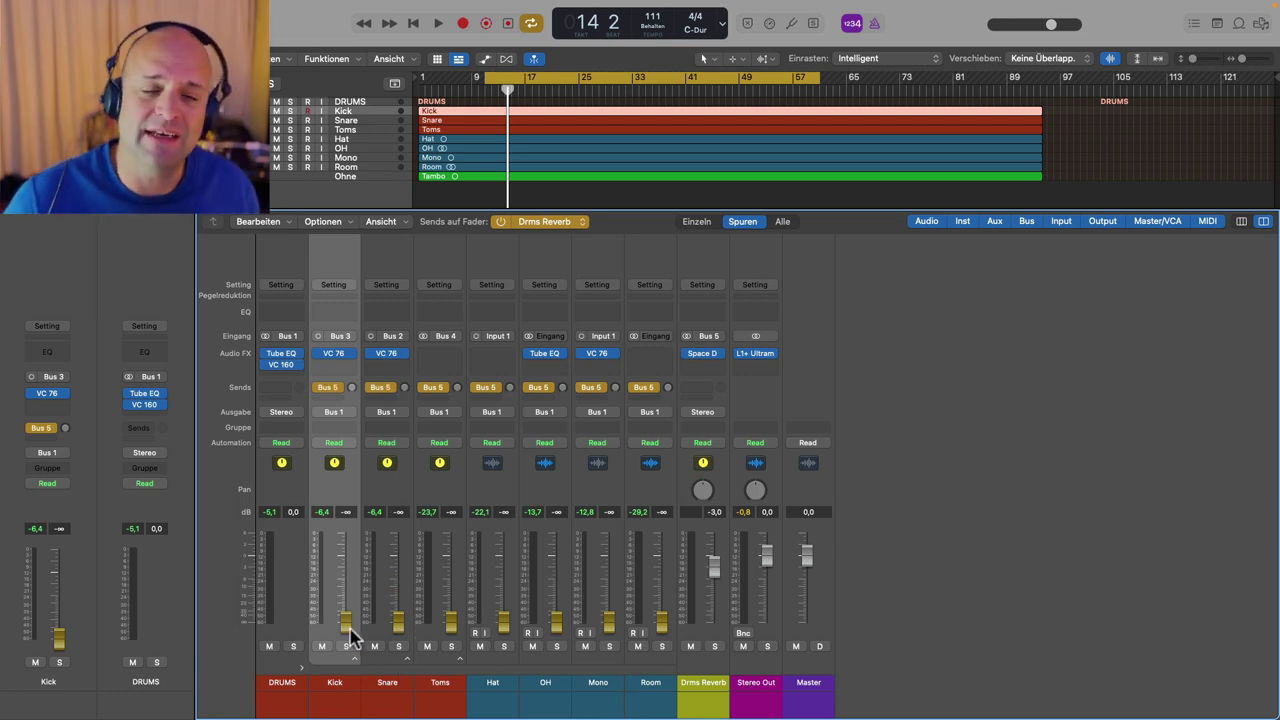
pyautogui.click(502, 222)
pyautogui.click(502, 222)
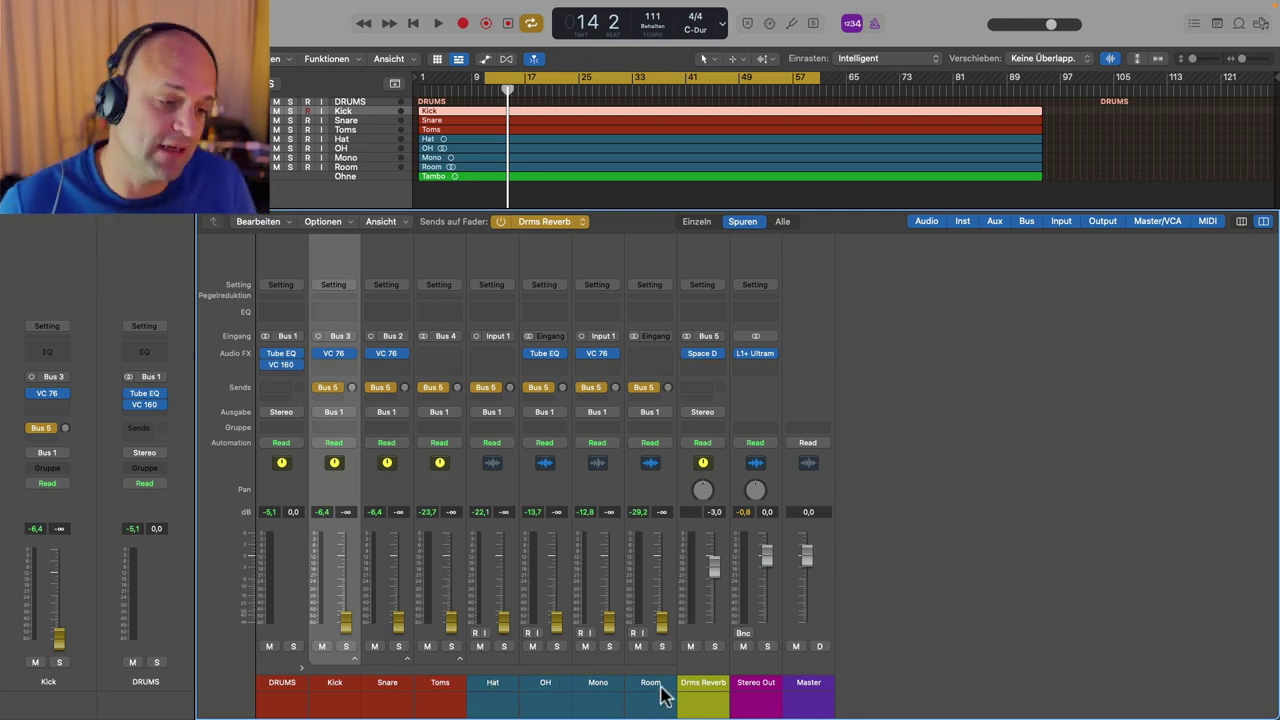
# Step: During playback, set the Drms Reverb sends to -30.0 dB on Room, -32.0 on Mono, -17.0 on OH and -23.5 on Hat
pyautogui.press('space')
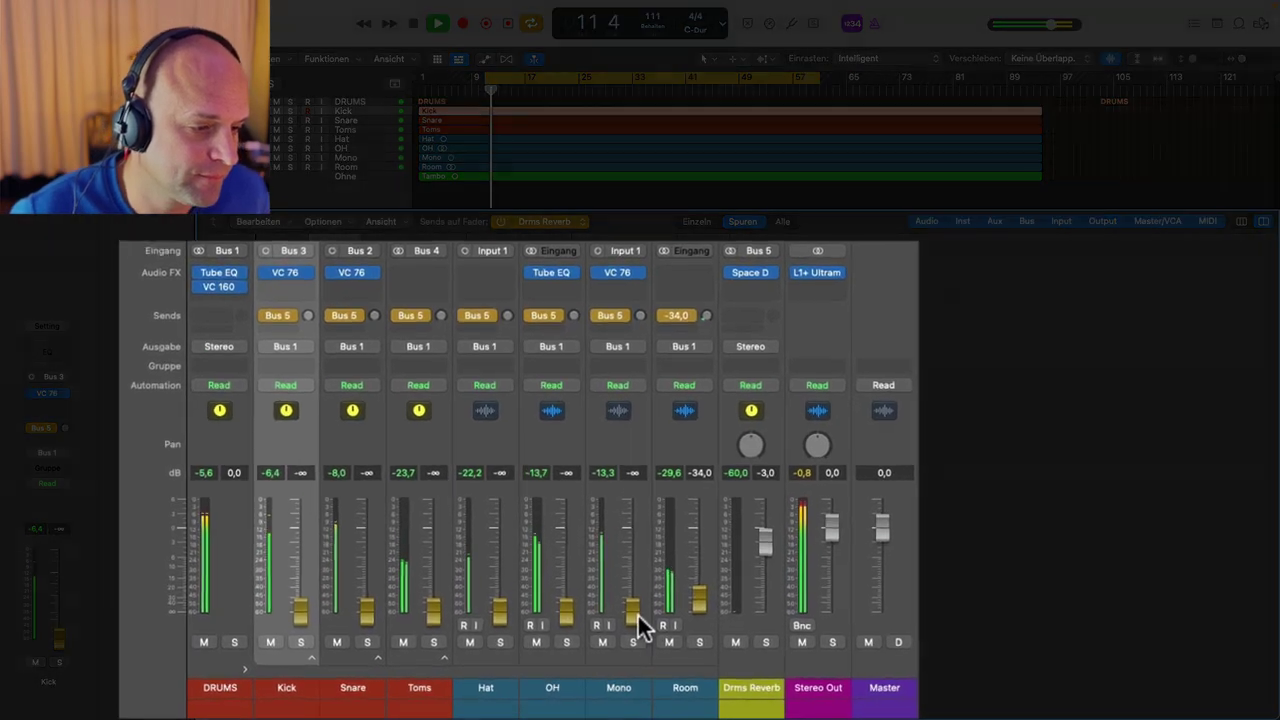
pyautogui.moveTo(626, 615); pyautogui.dragTo(567, 582)
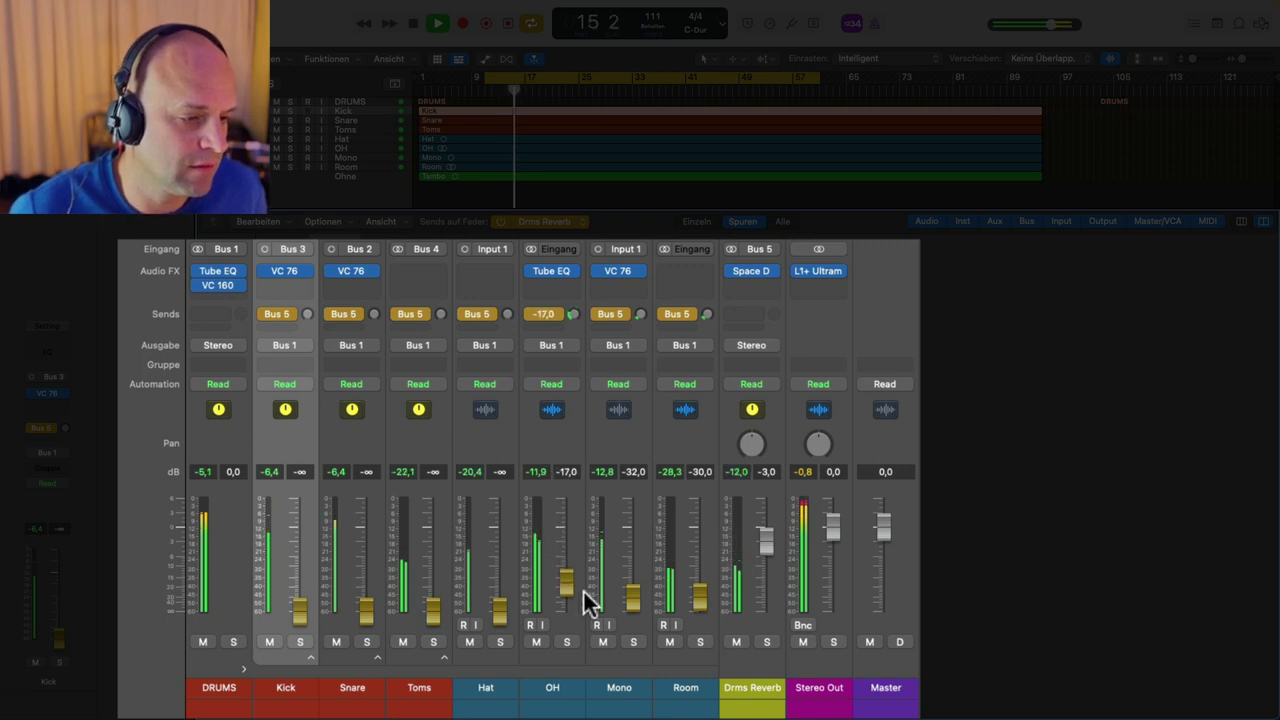
pyautogui.moveTo(499, 609); pyautogui.dragTo(499, 591)
# Step: Try Drms Reverb sends of -15.6 dB on Snare and -6.8 dB on Kick, auditioning Kick in solo and unsoloing it
pyautogui.click(358, 588)
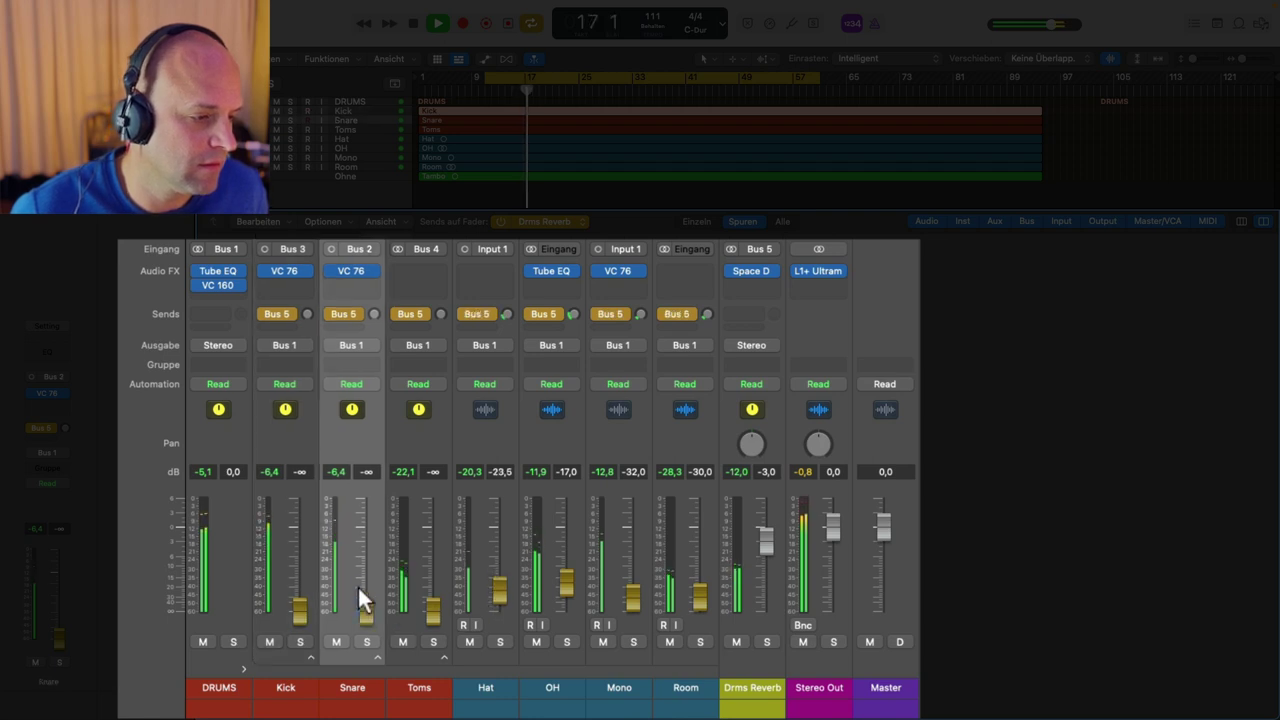
pyautogui.moveTo(366, 610); pyautogui.dragTo(366, 579)
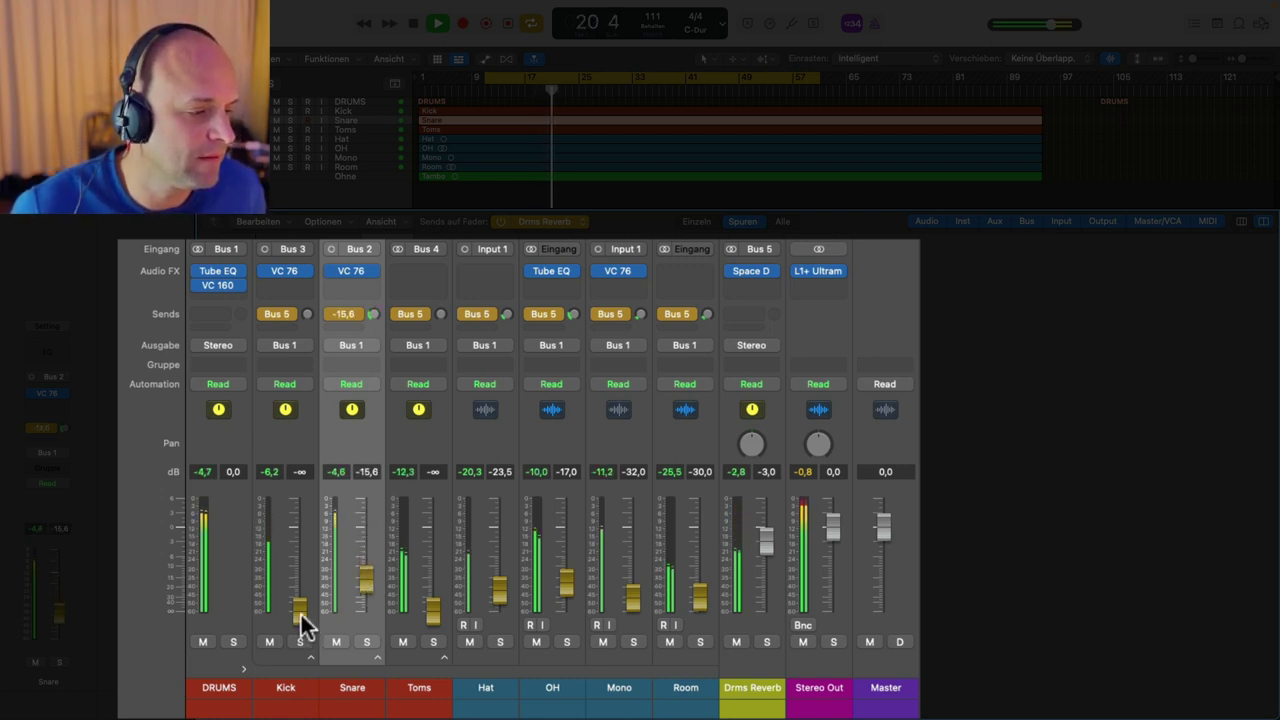
pyautogui.moveTo(300, 612); pyautogui.dragTo(300, 559)
pyautogui.click(300, 642)
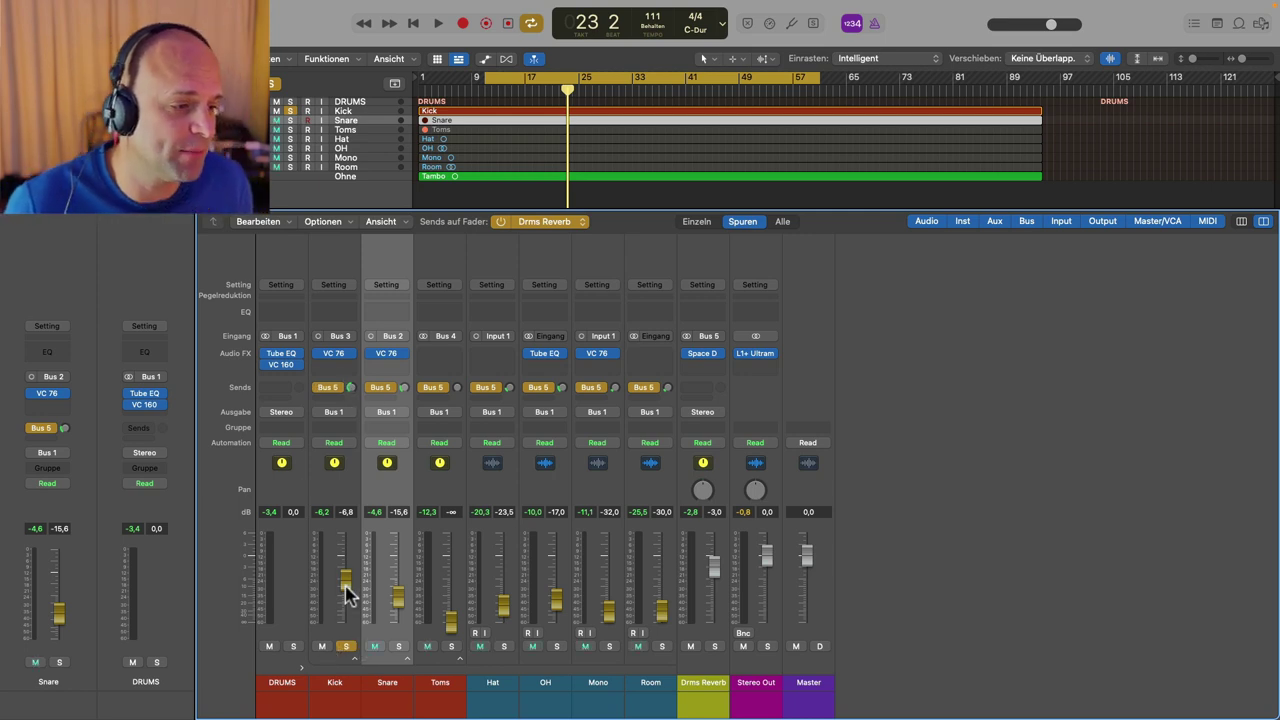
pyautogui.press('space')
pyautogui.click(345, 646)
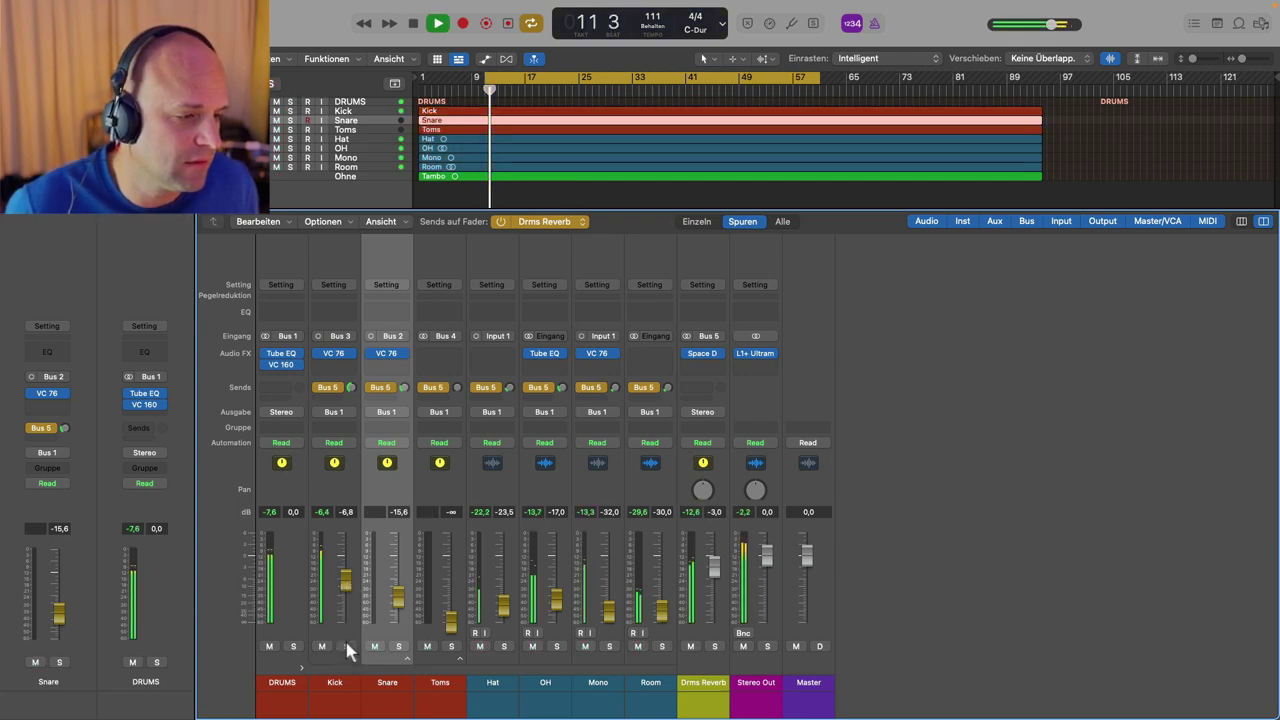
# Step: Set the Drms Reverb sends to -28.0 dB on Kick, -22.5 on Toms and -6.2 on Snare, and raise OH, Mono and Room together by 2.5 dB
pyautogui.moveTo(345, 584); pyautogui.dragTo(398, 580)
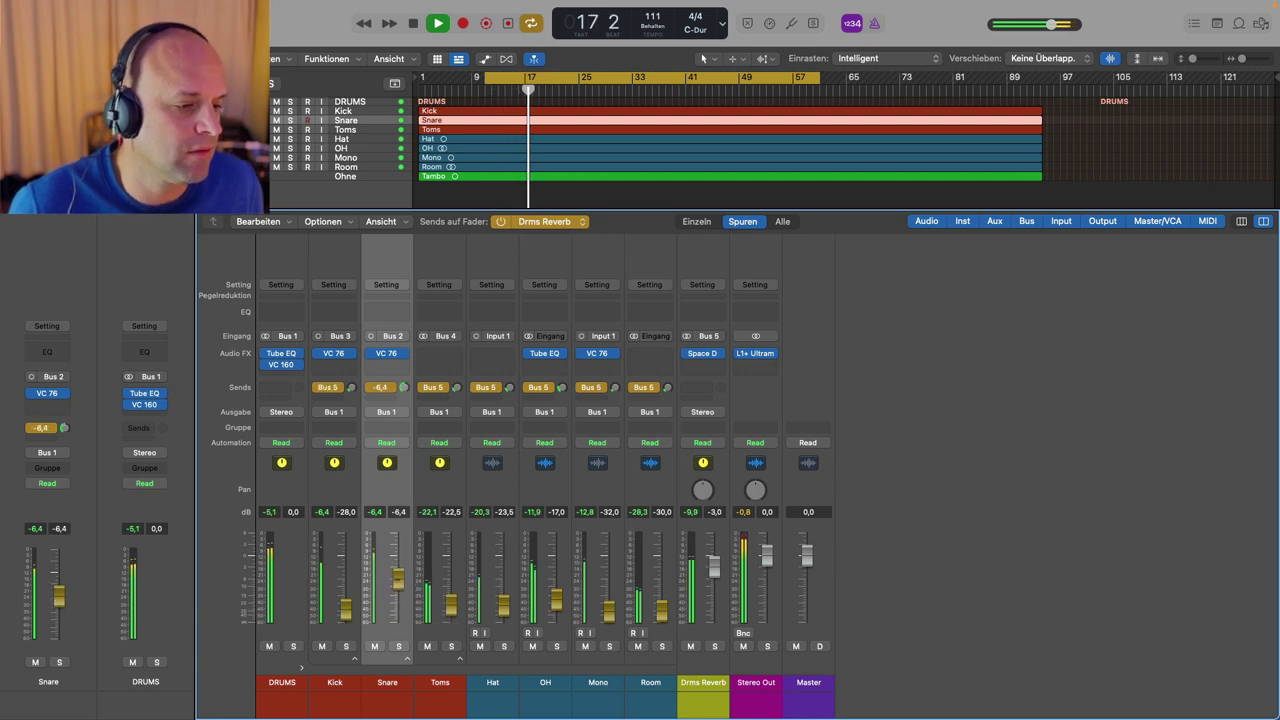
pyautogui.click(558, 686)
pyautogui.moveTo(560, 686); pyautogui.dragTo(643, 686)
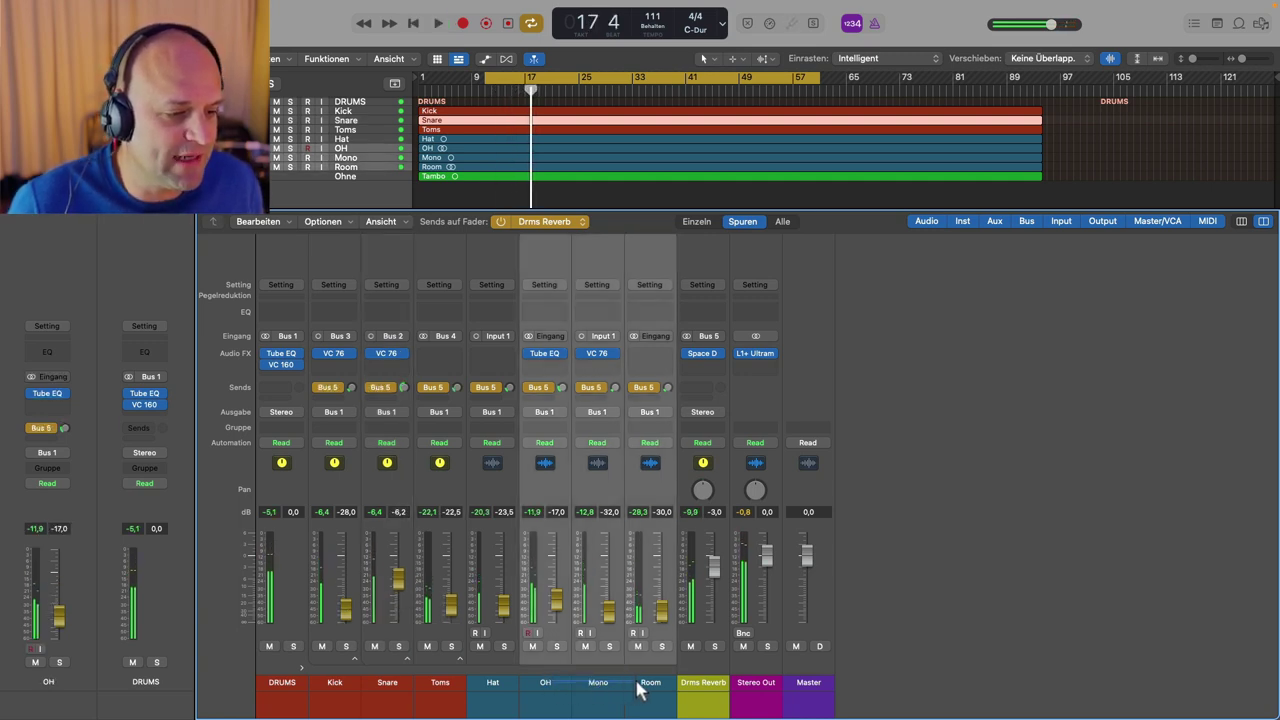
pyautogui.moveTo(661, 614); pyautogui.dragTo(661, 607)
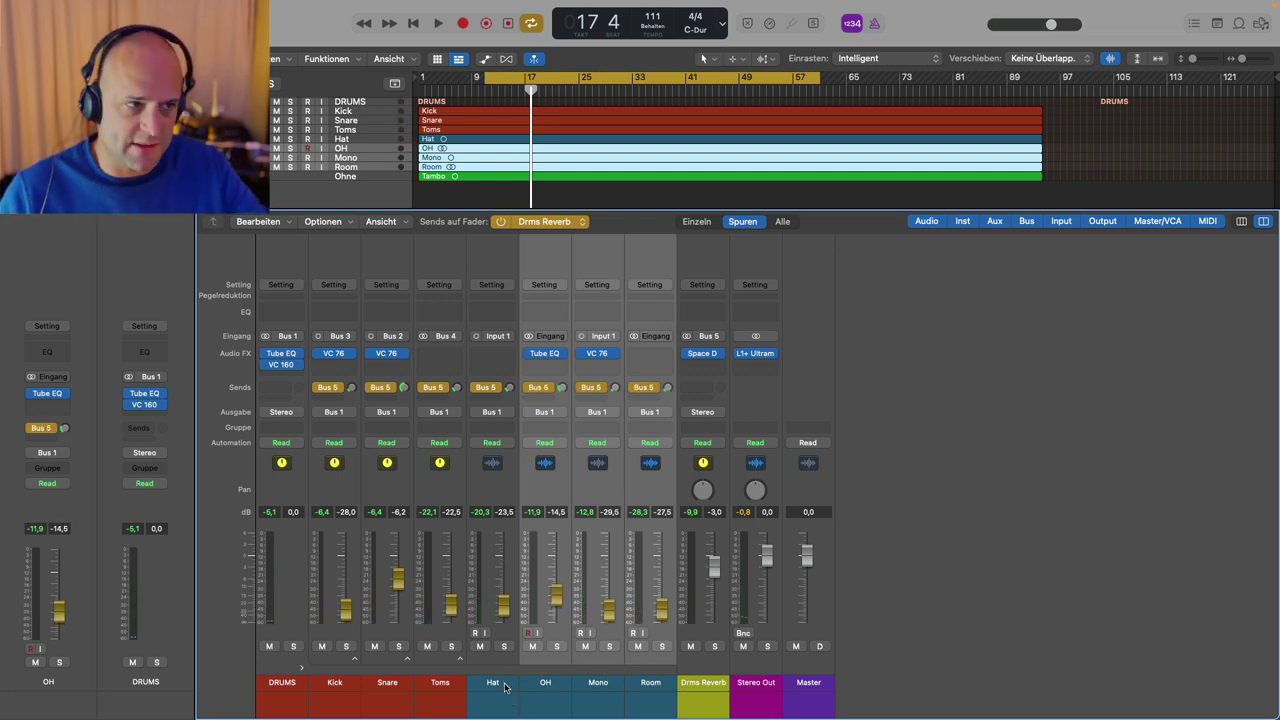
# Step: With only the Mono channel selected, view Drms Reverb's Space Designer Output EQ and the plug-in choices for the empty slot beneath it
pyautogui.click(585, 686)
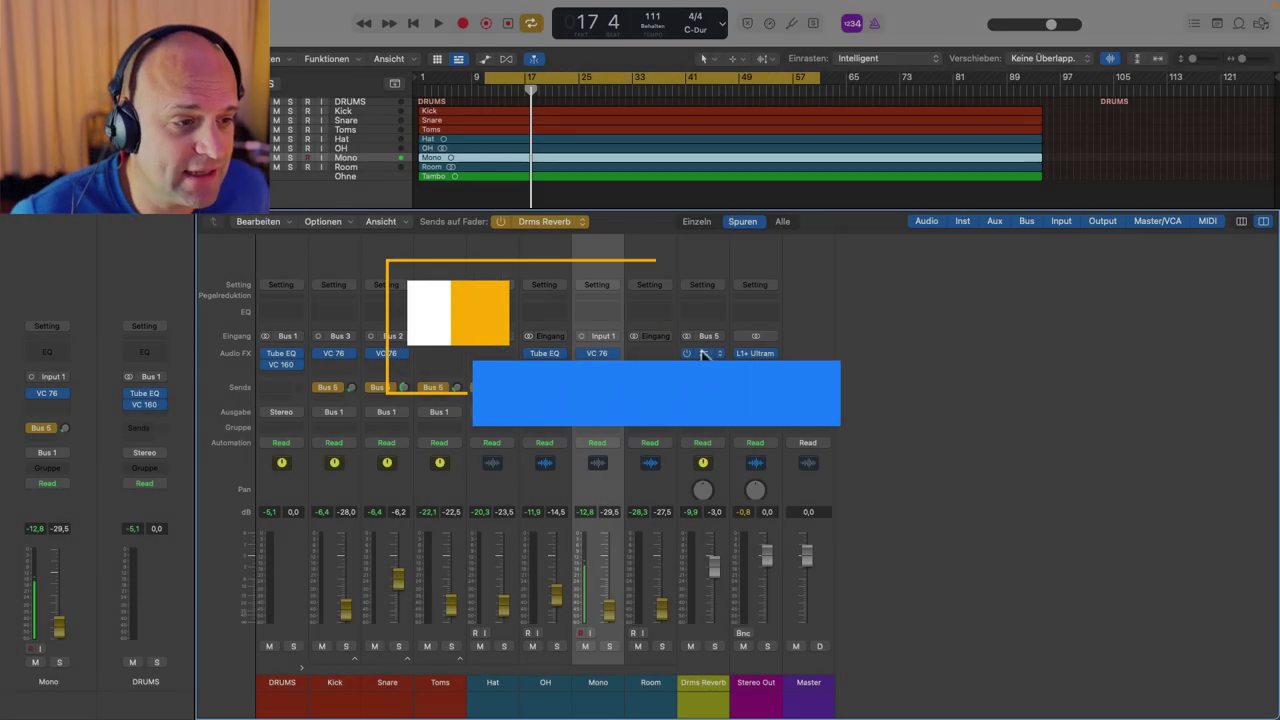
pyautogui.click(704, 354)
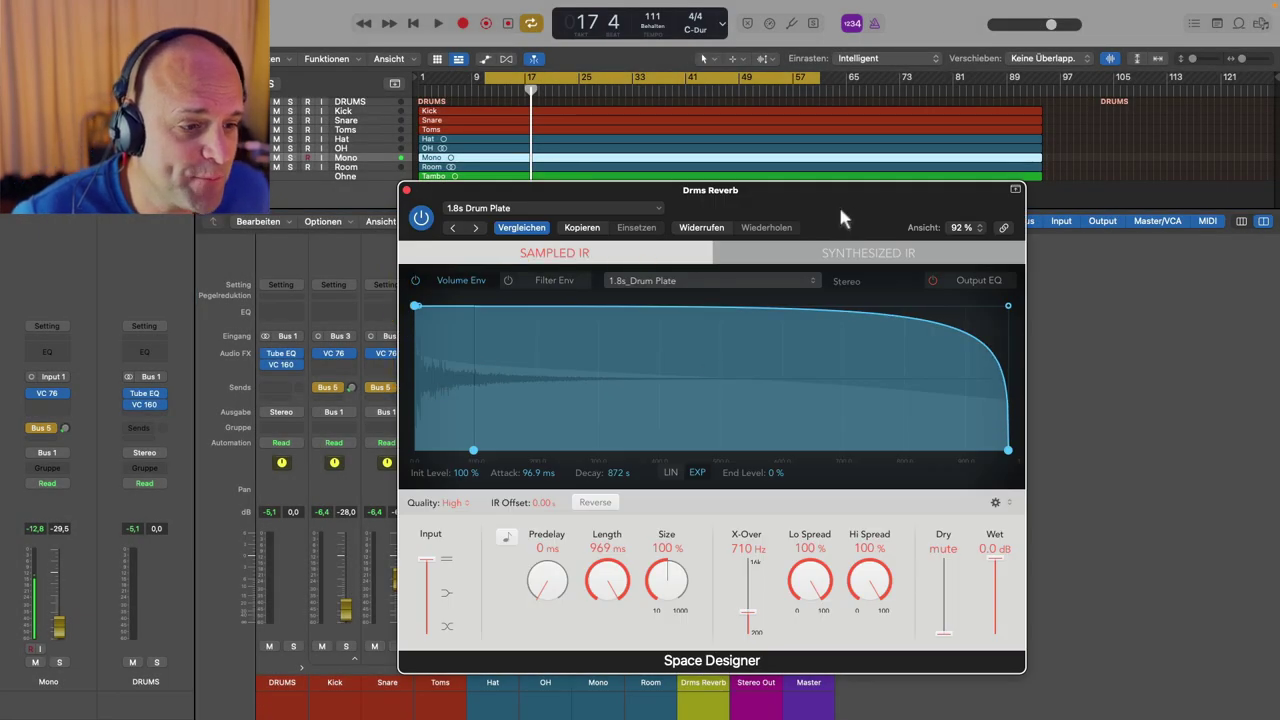
pyautogui.moveTo(840, 218); pyautogui.dragTo(862, 212)
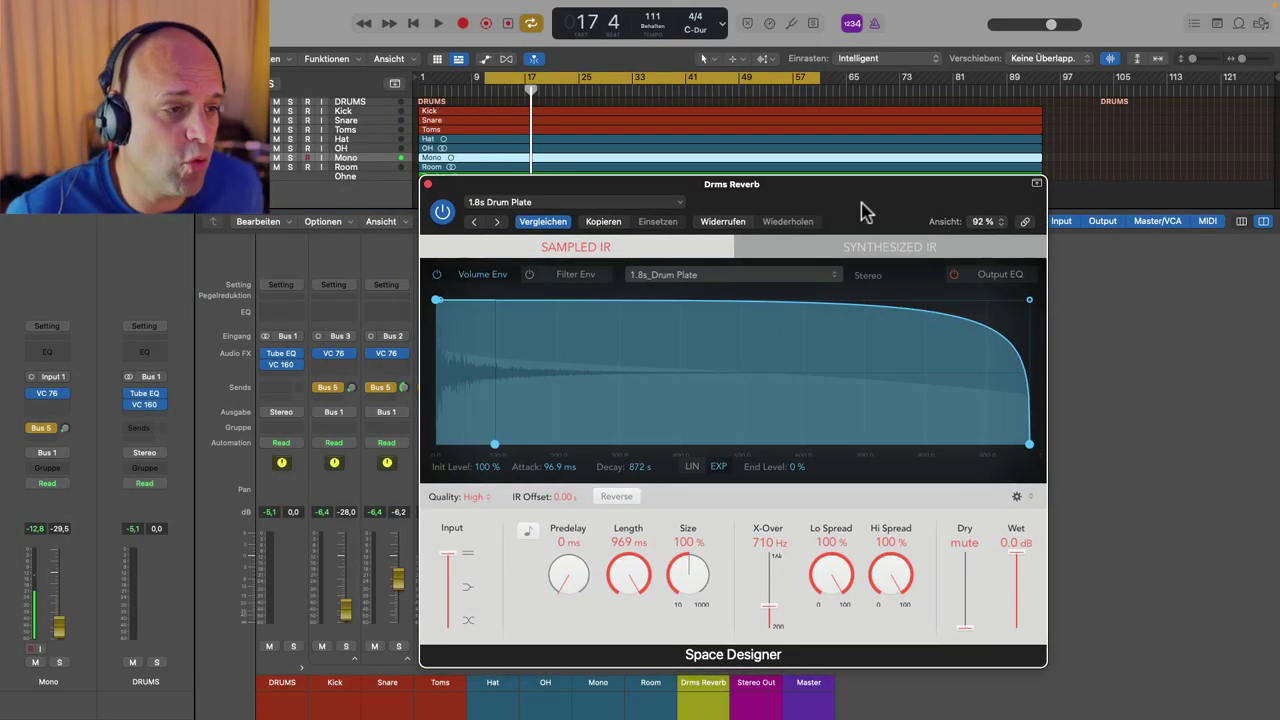
pyautogui.click(1000, 276)
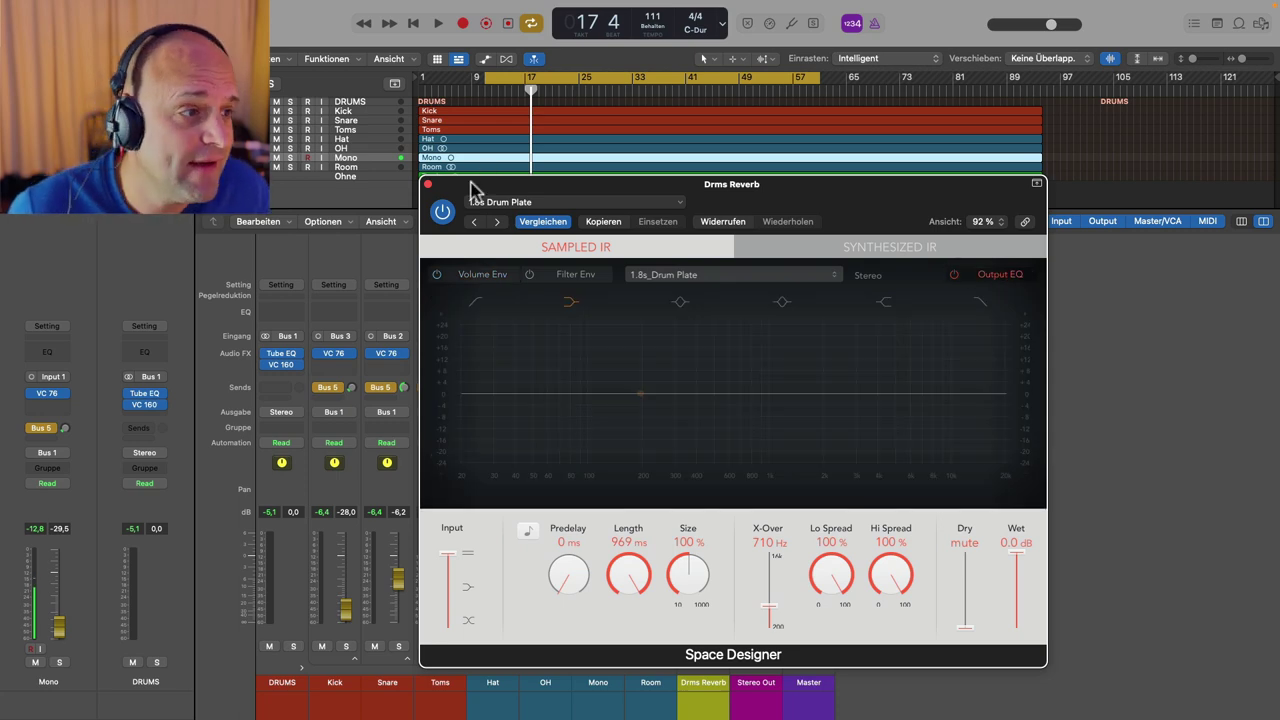
pyautogui.click(429, 186)
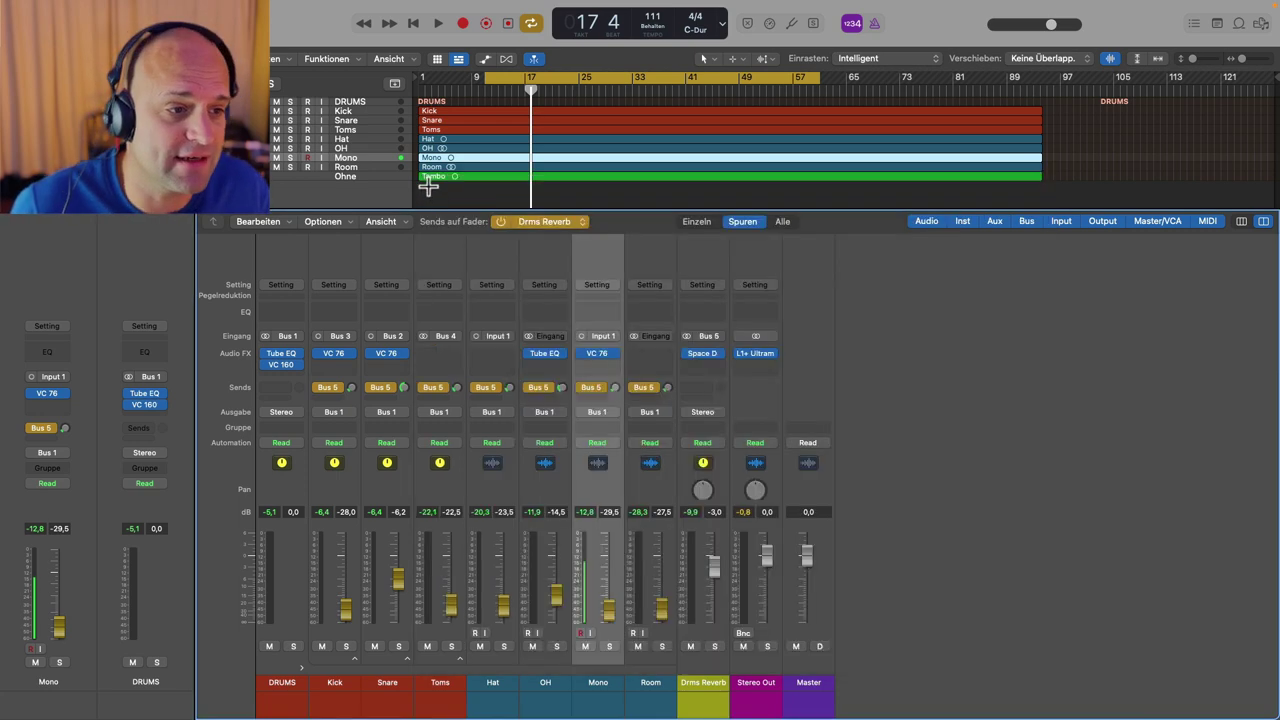
pyautogui.click(716, 368)
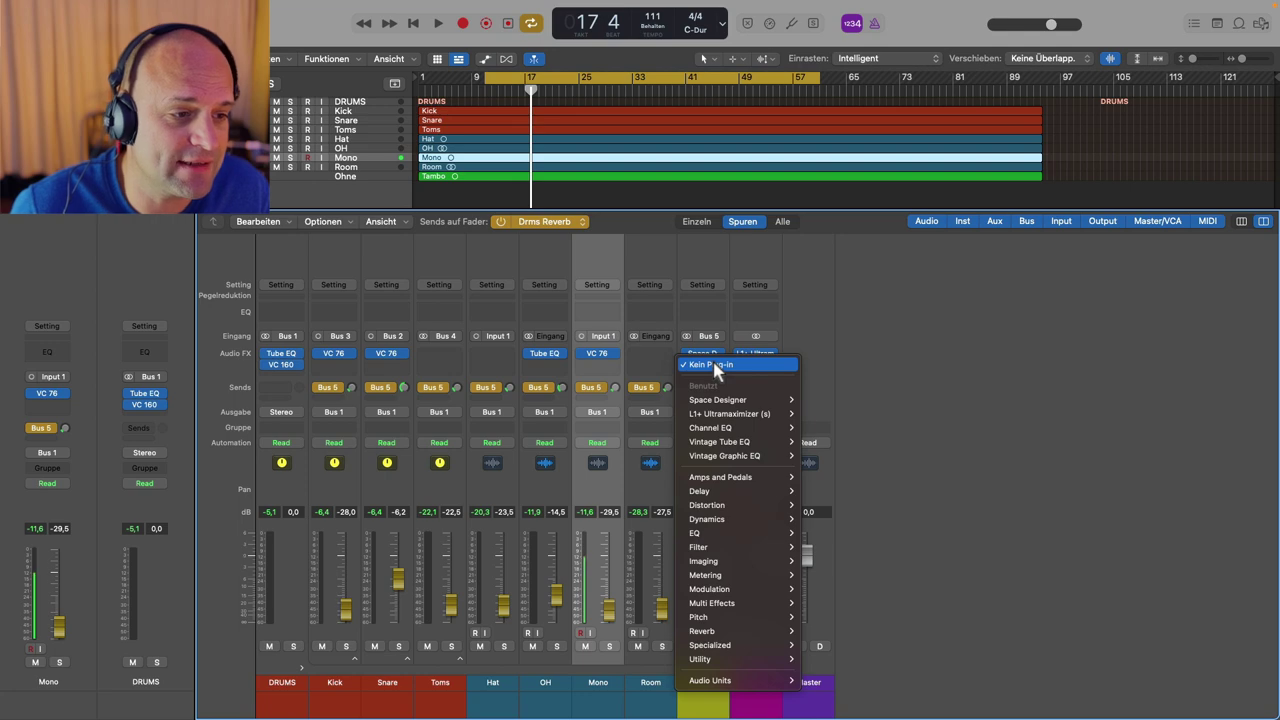
pyautogui.click(716, 366)
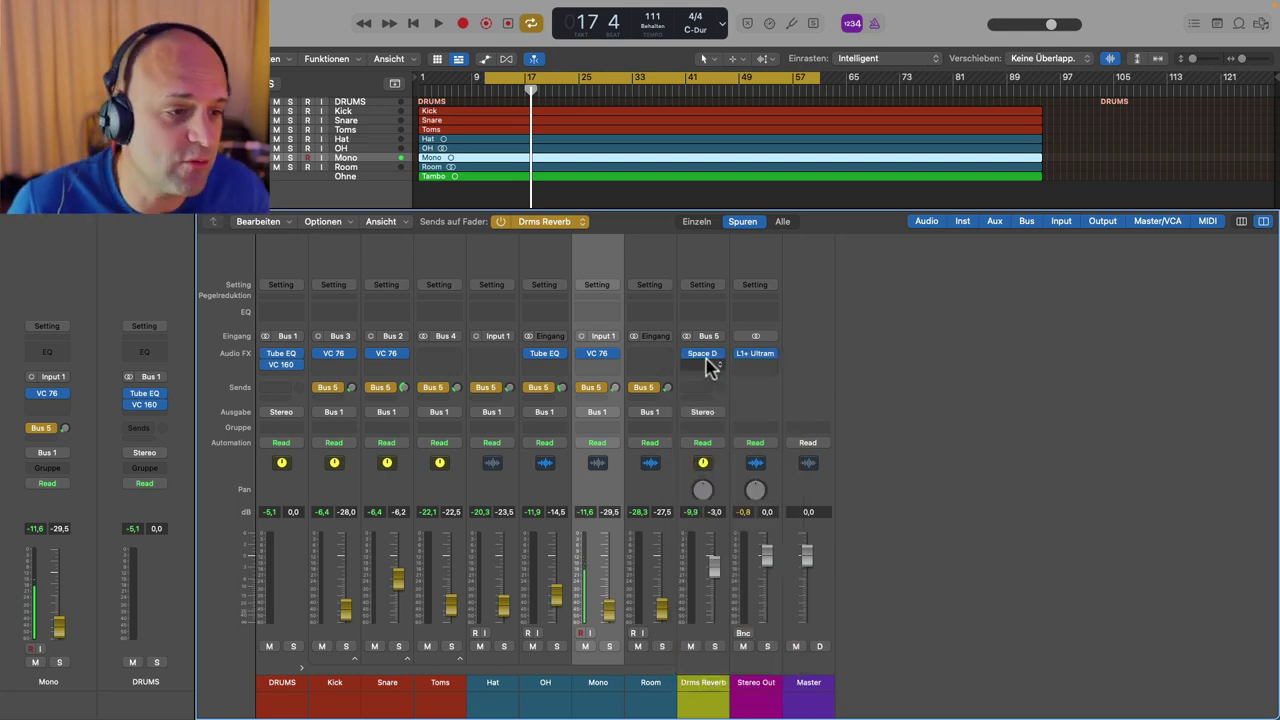
# Step: In Space Designer's Output EQ on Drms Reverb, enable the low cut band and raise its frequency to about 600 Hz
pyautogui.click(705, 356)
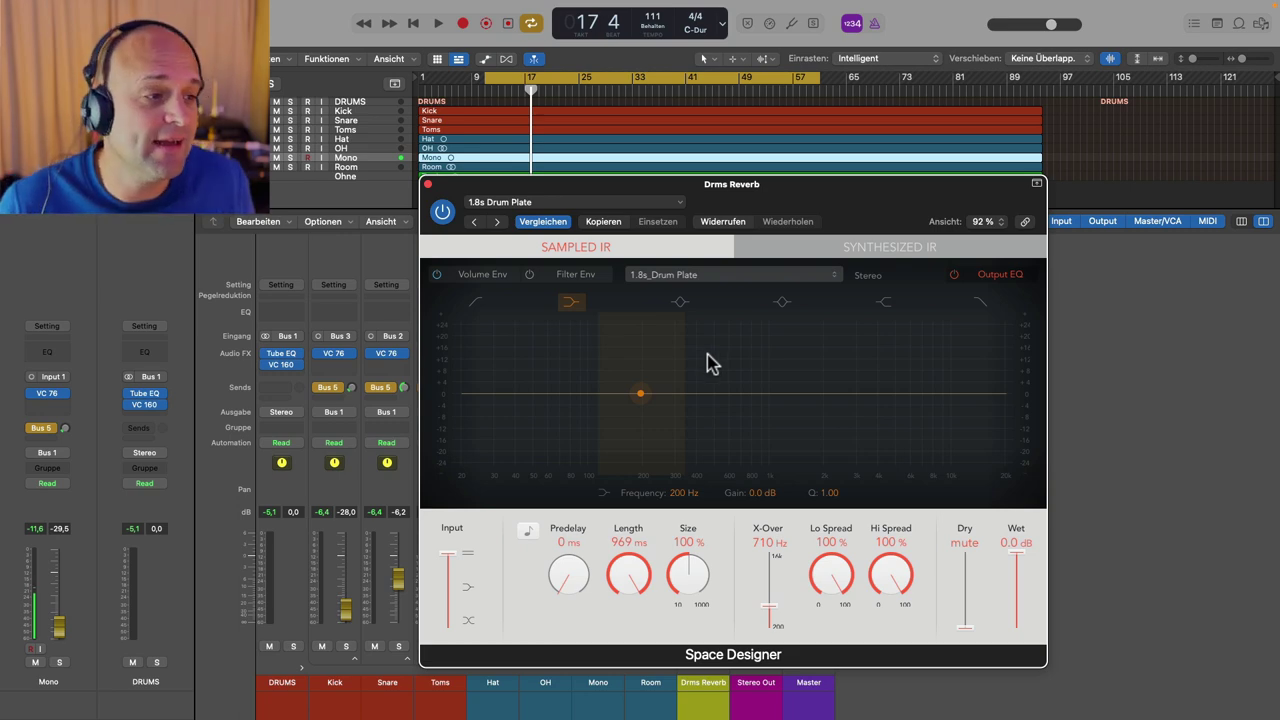
pyautogui.click(477, 305)
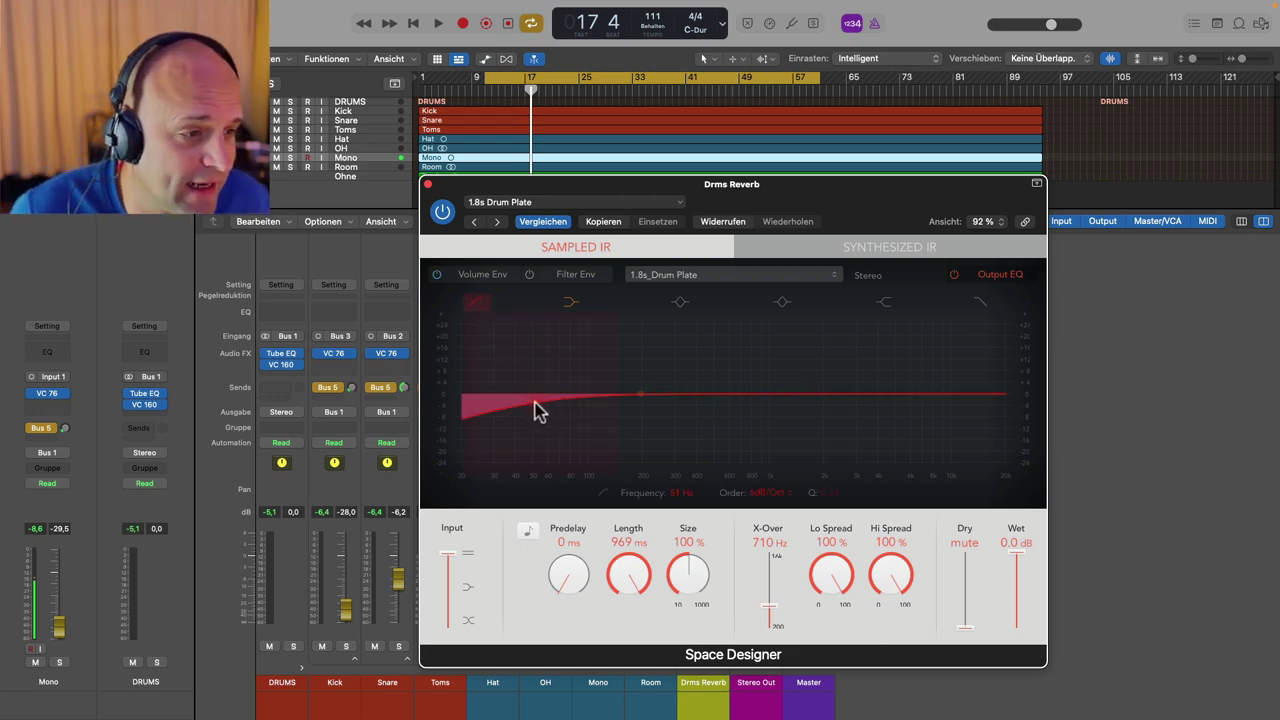
pyautogui.moveTo(537, 411); pyautogui.dragTo(640, 410)
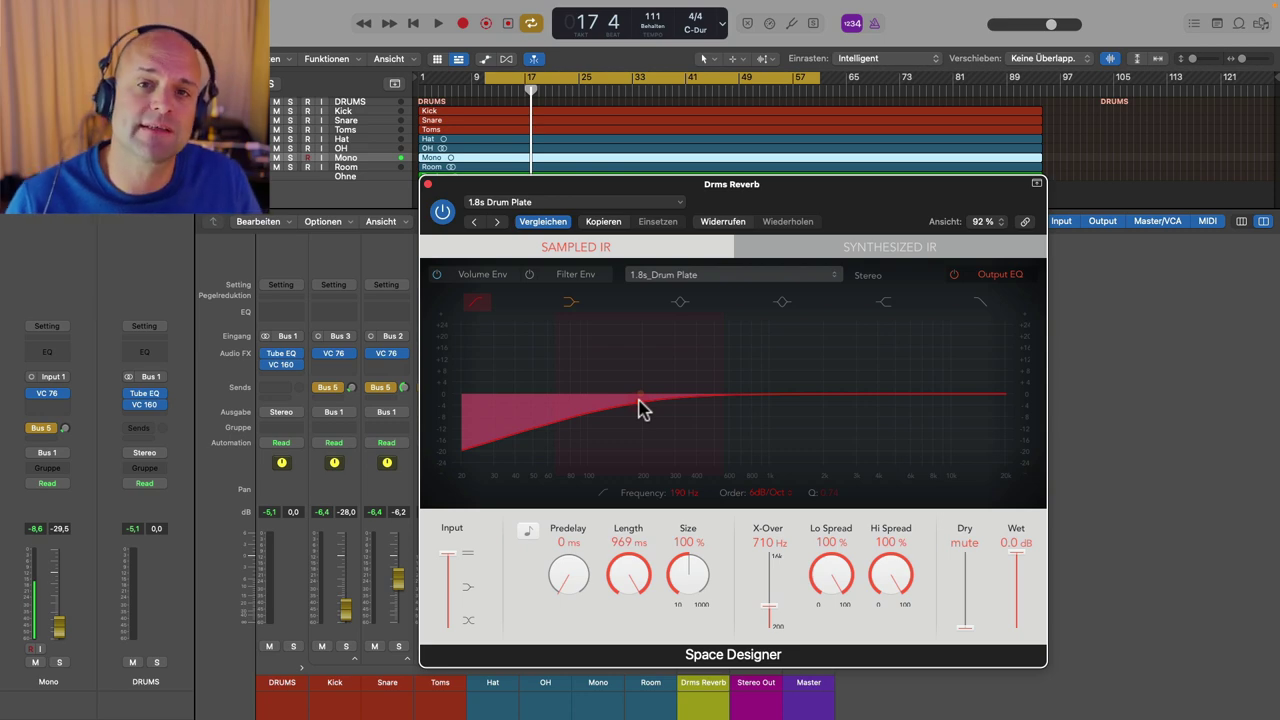
pyautogui.moveTo(642, 410); pyautogui.dragTo(740, 383)
# Step: During playback, enable the Output EQ's high cut band and set its frequency to 12600 Hz
pyautogui.press('space')
pyautogui.click(981, 302)
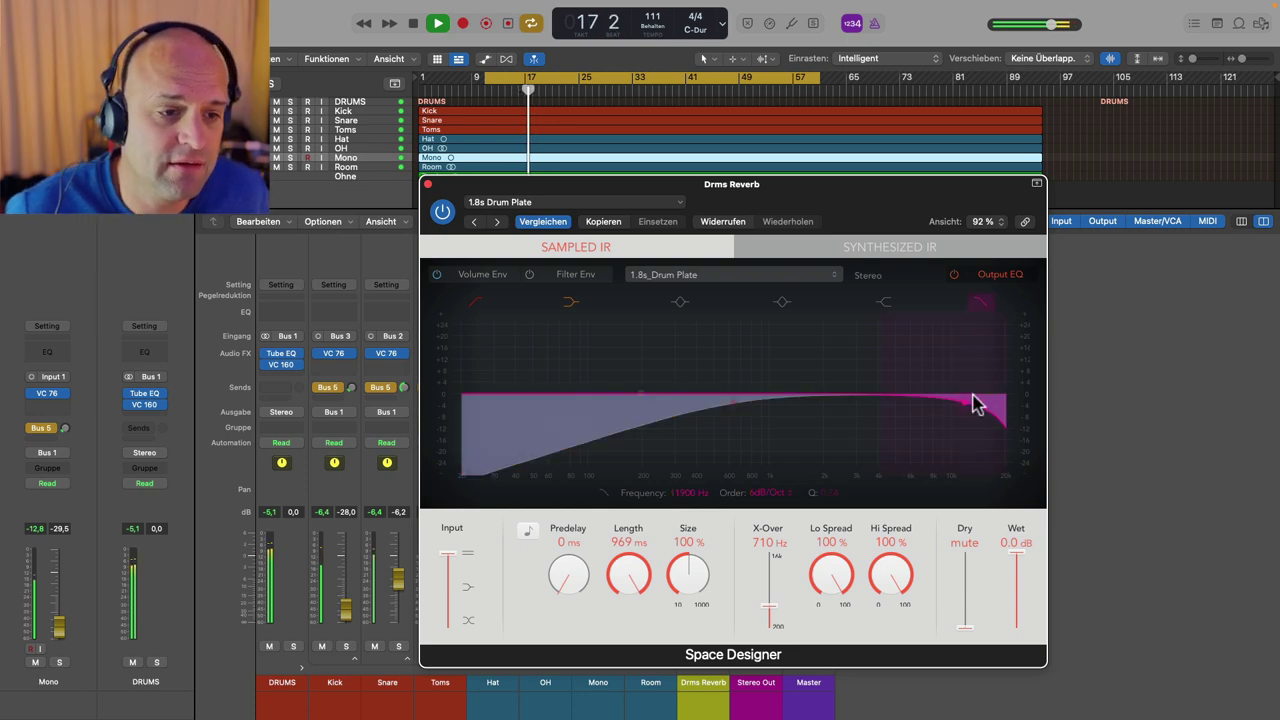
pyautogui.moveTo(971, 402)
pyautogui.mouseDown()
pyautogui.moveTo(843, 400)
pyautogui.moveTo(976, 399)
pyautogui.mouseUp()
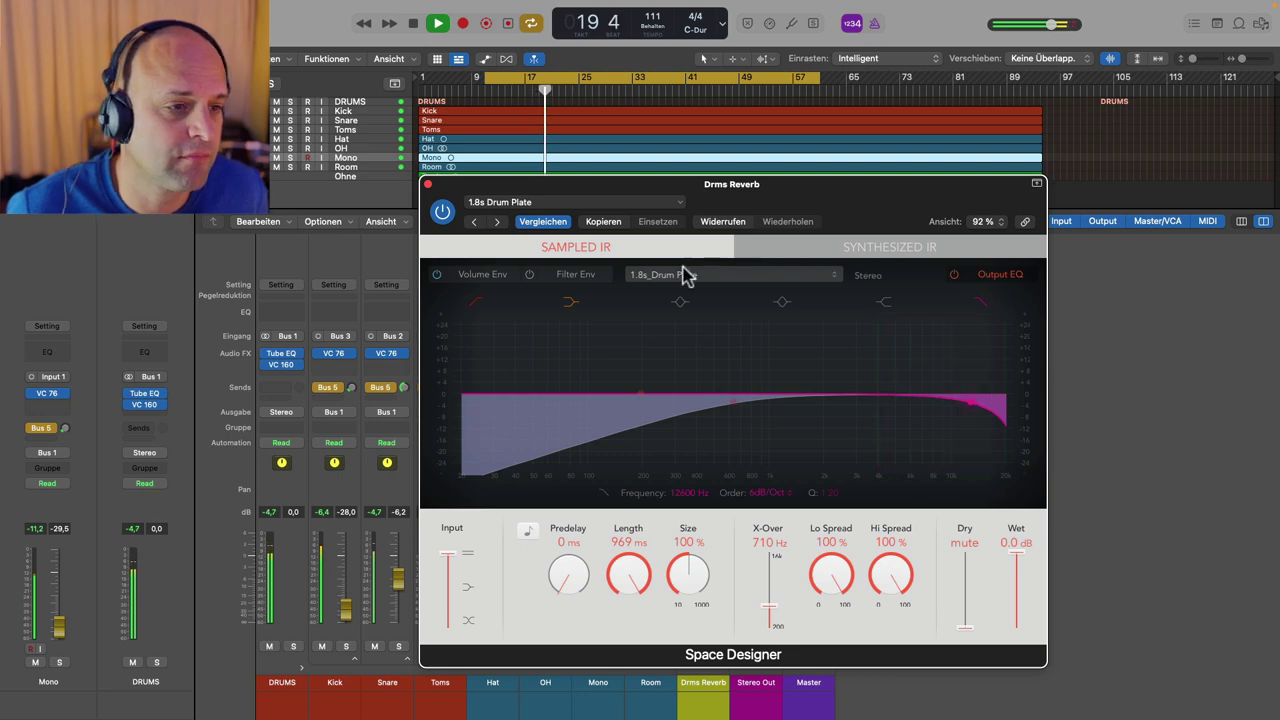
# Step: Compare the sound with the Output EQ off and on, and with Space Designer bypassed and active, before stopping playback
pyautogui.click(955, 276)
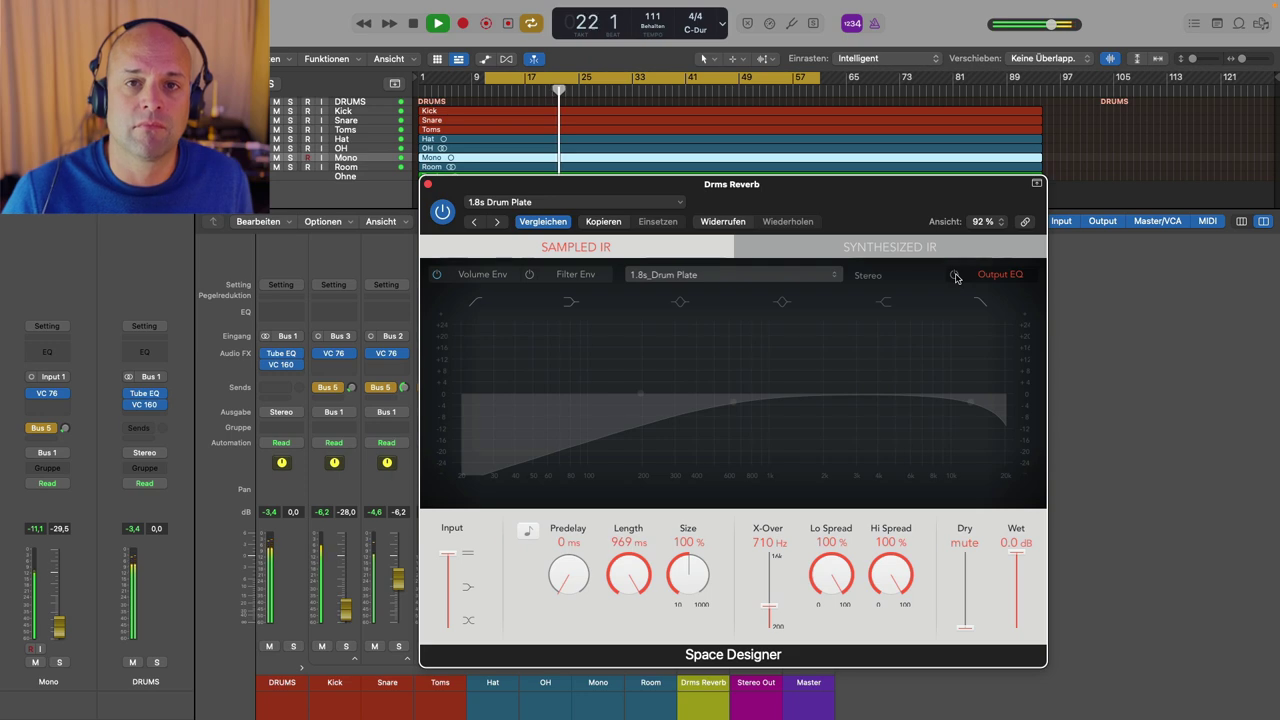
pyautogui.click(955, 276)
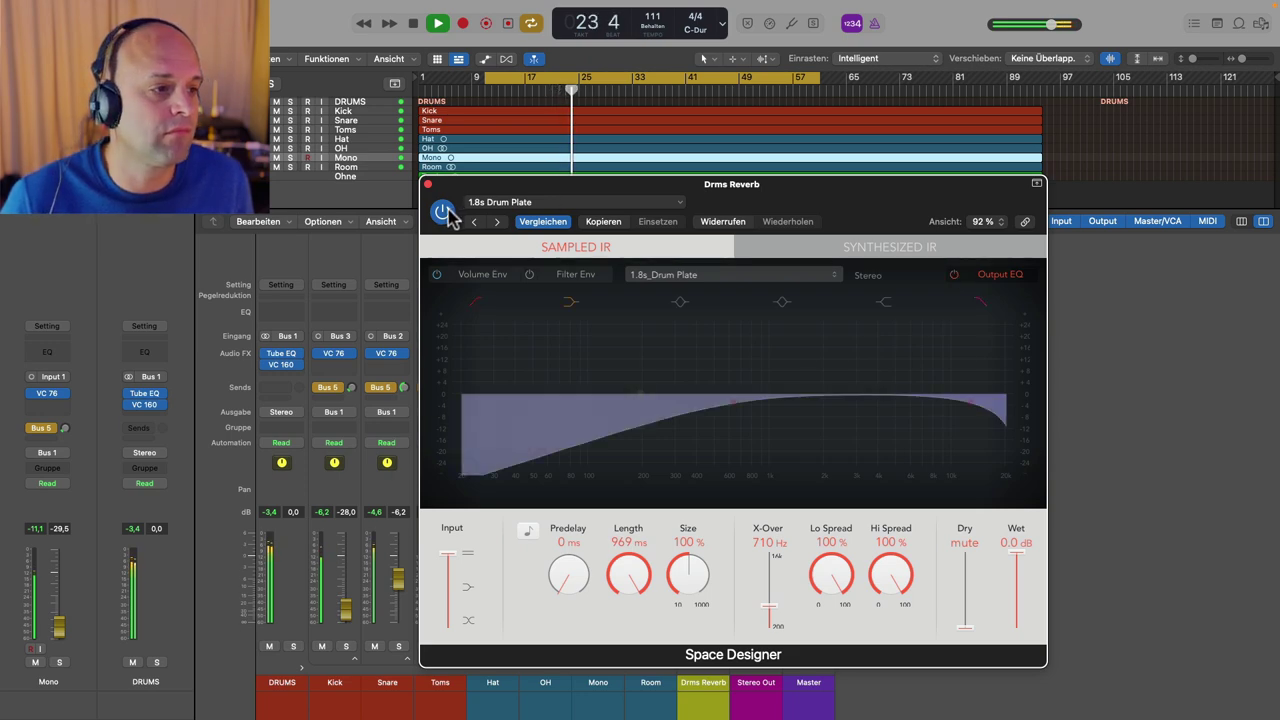
pyautogui.click(446, 213)
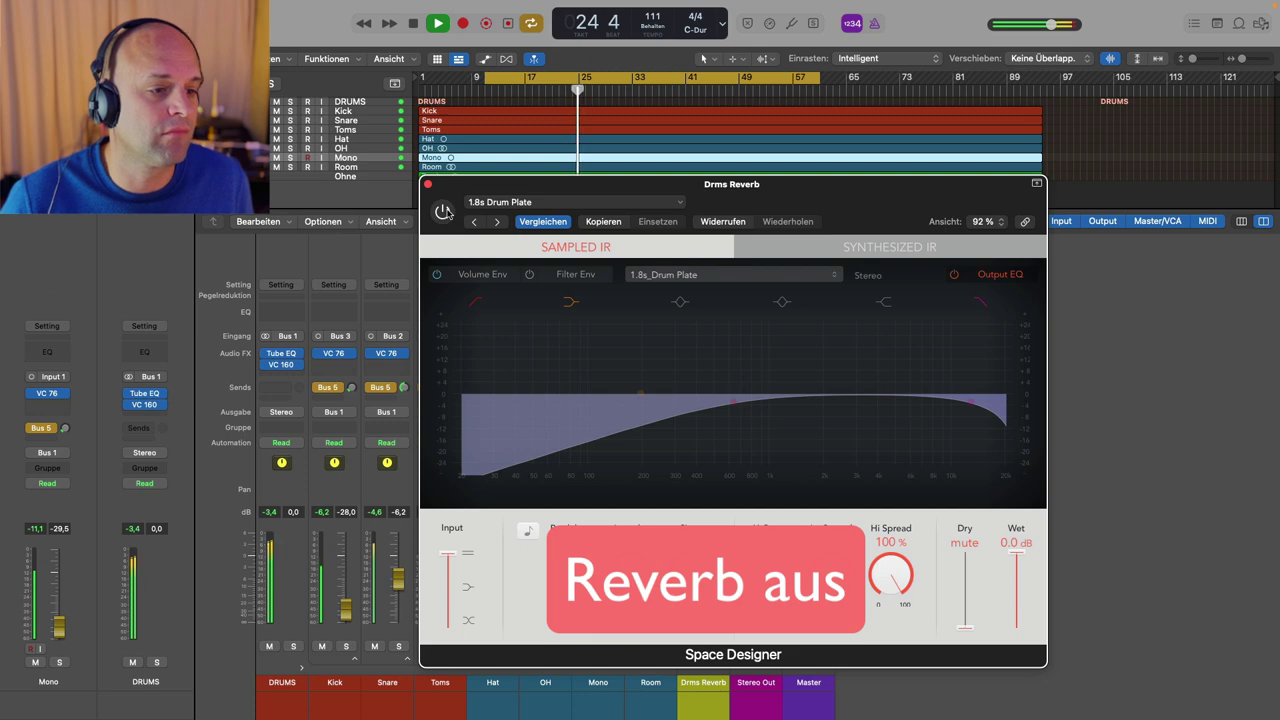
pyautogui.click(446, 212)
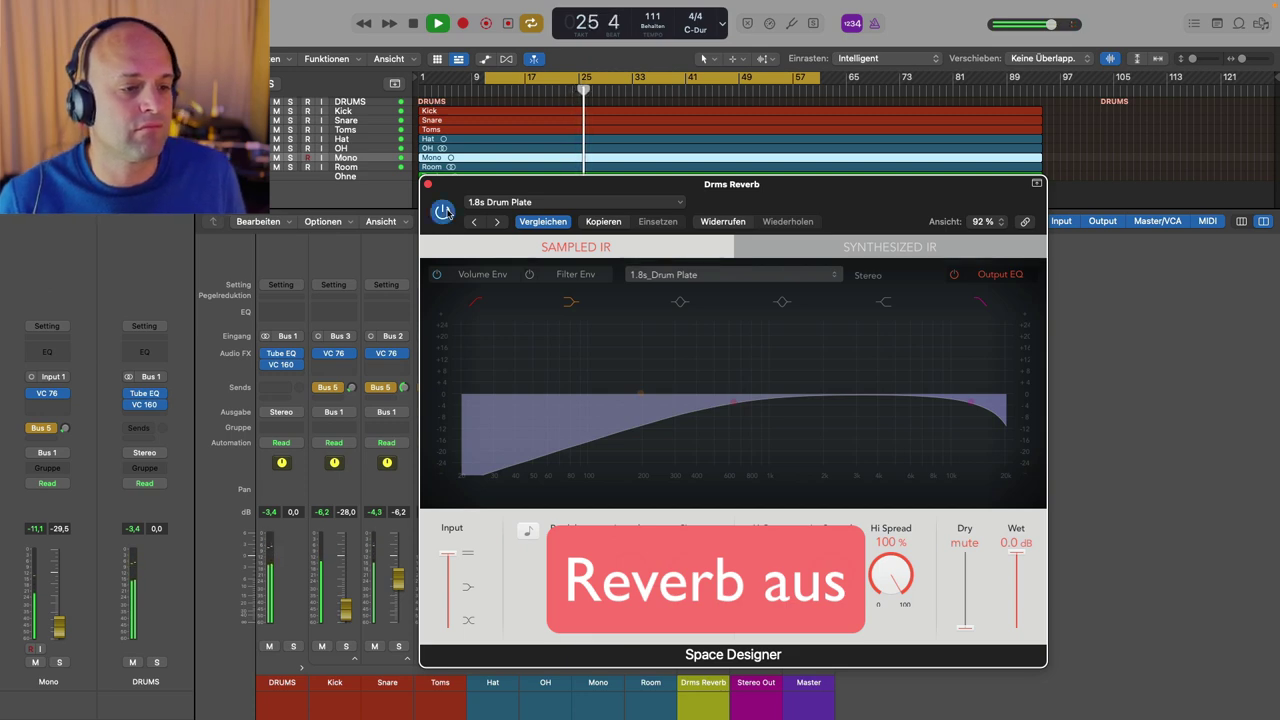
pyautogui.press('space')
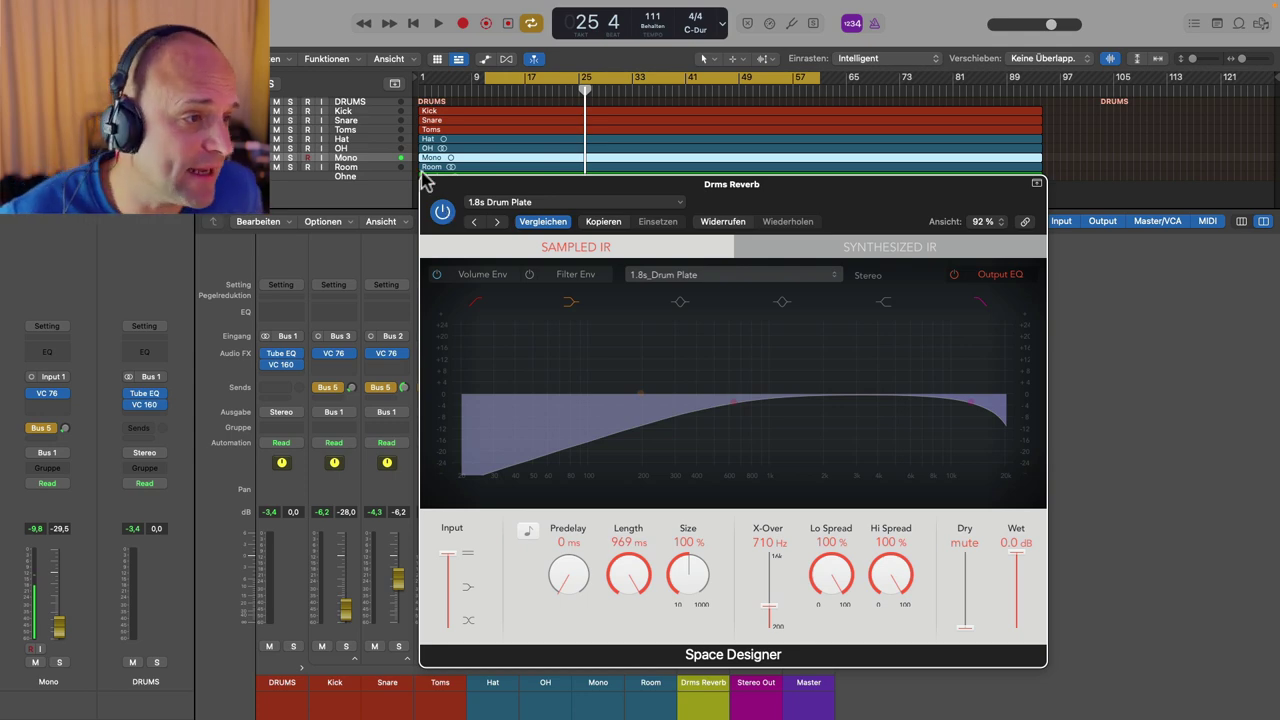
# Step: Close Space Designer, play from around bar 21 and bring the Drms Reverb channel fader up to -3.9 dB
pyautogui.click(428, 186)
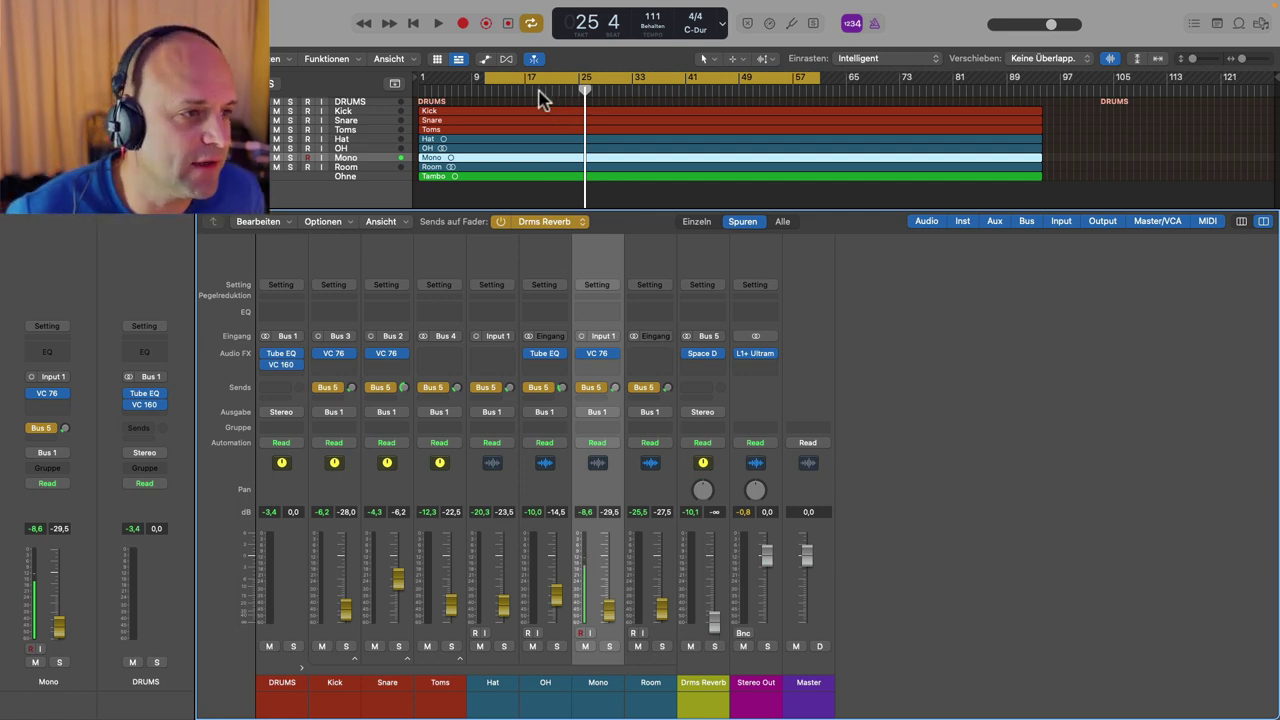
pyautogui.click(558, 98)
pyautogui.press('space')
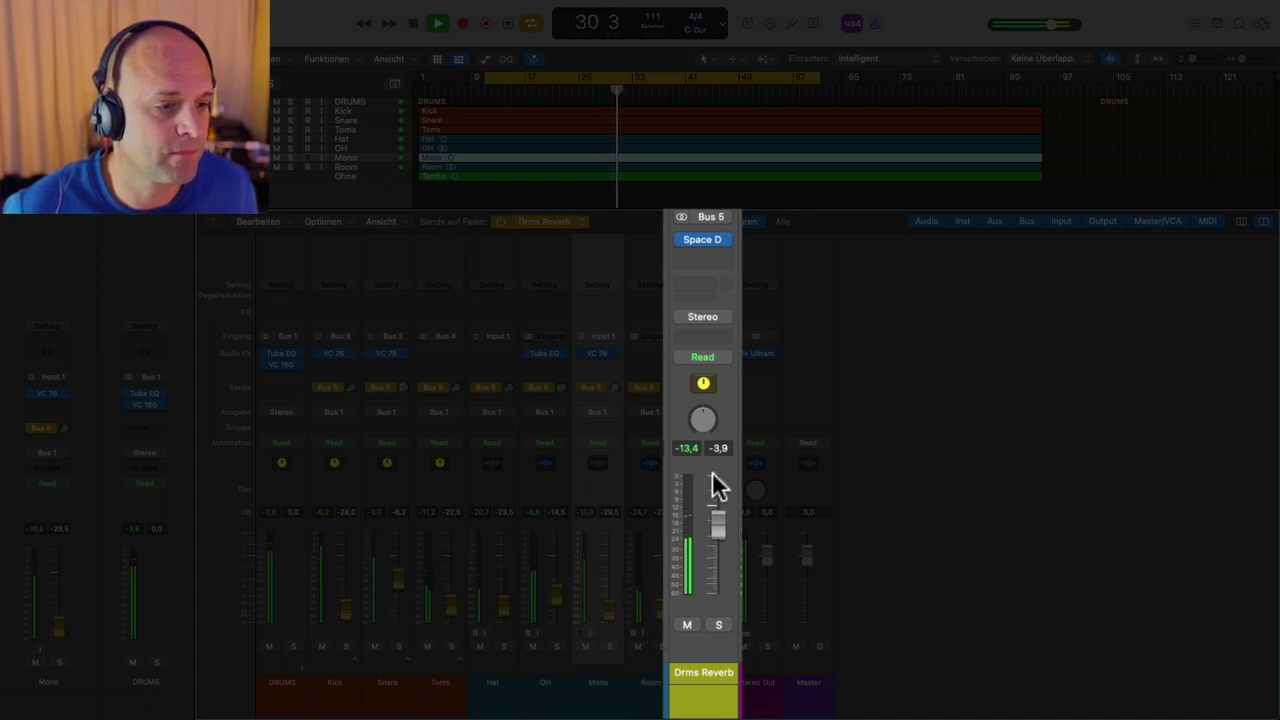
# Step: Compare the drum mix with Space Designer bypassed and active on the Drms Reverb channel strip, and stop playback
pyautogui.click(681, 240)
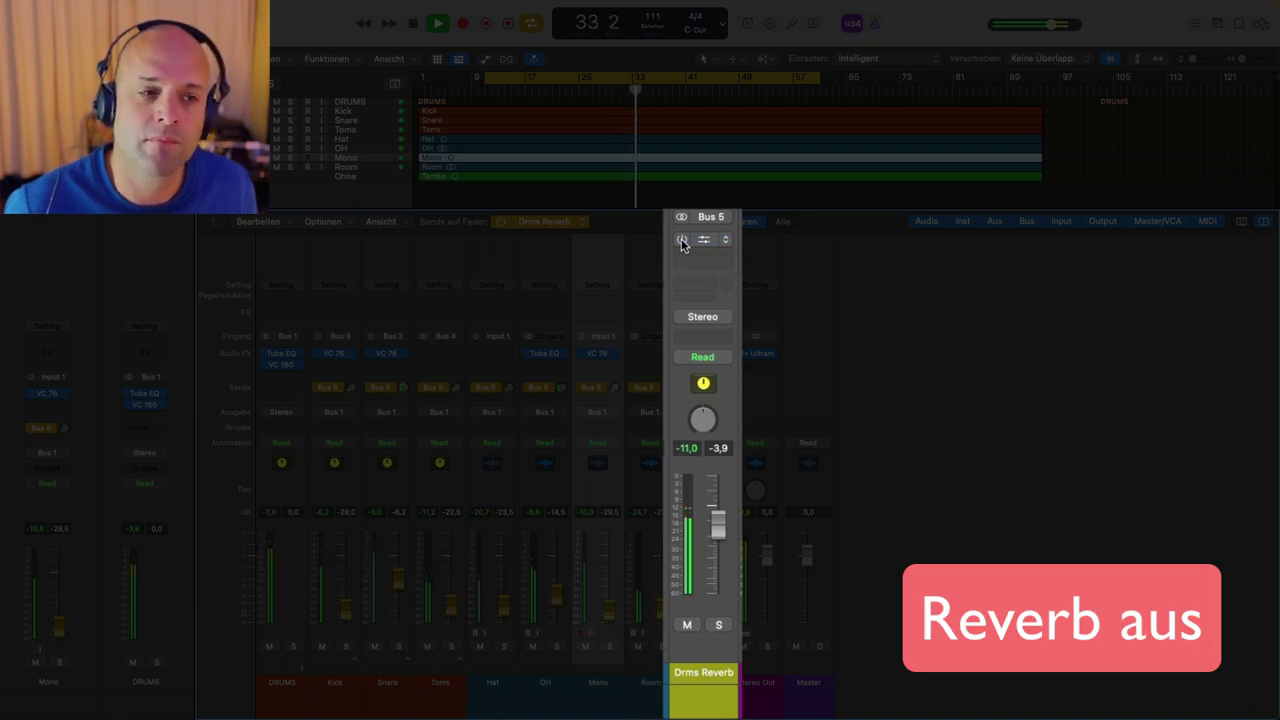
pyautogui.click(681, 240)
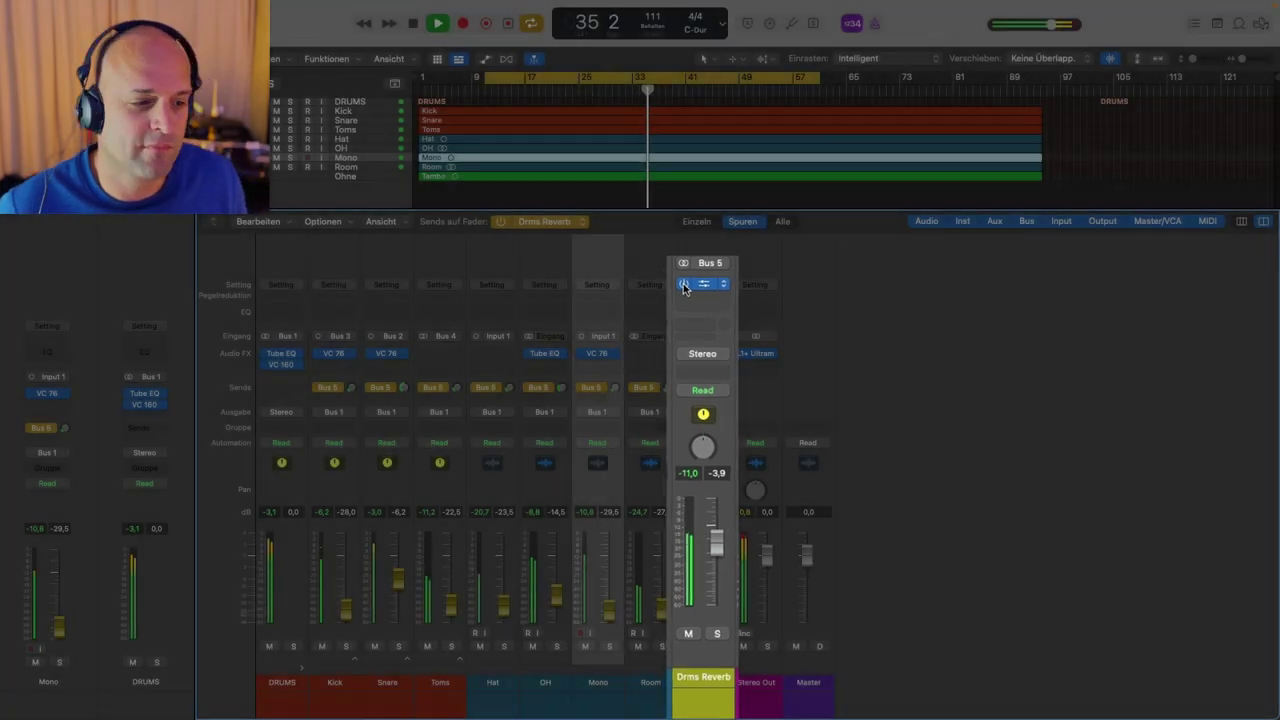
pyautogui.press('space')
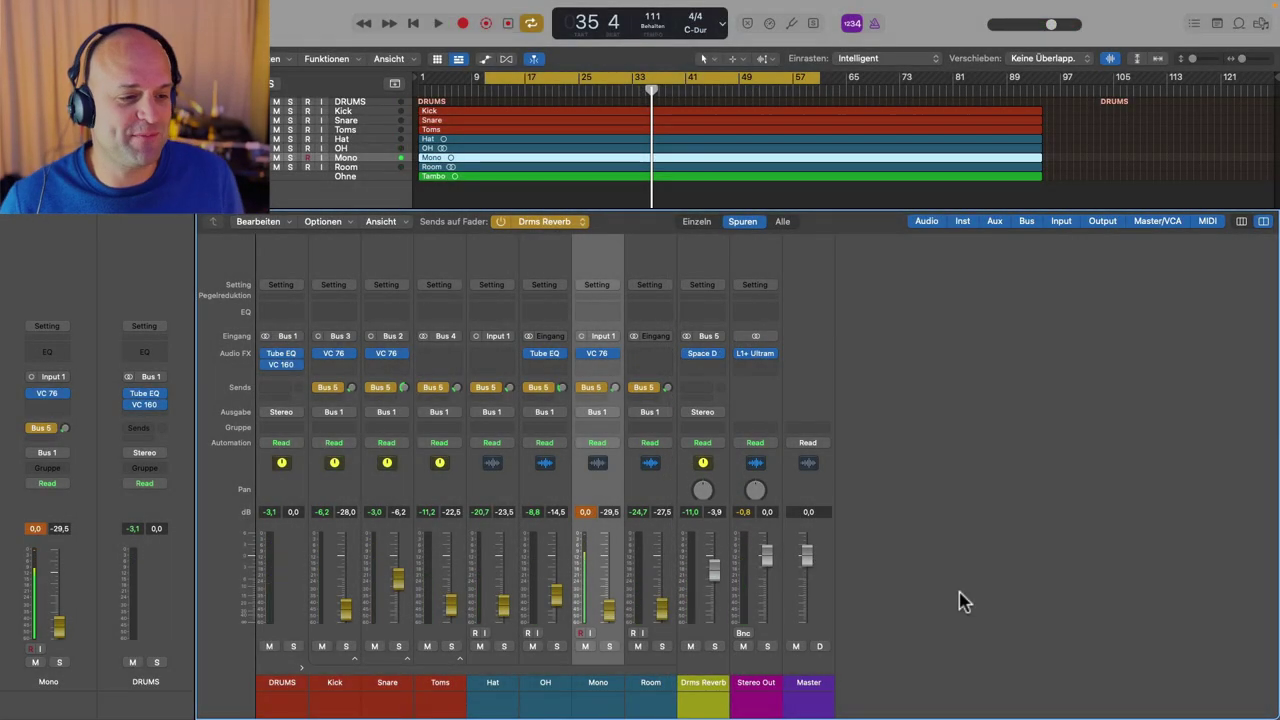